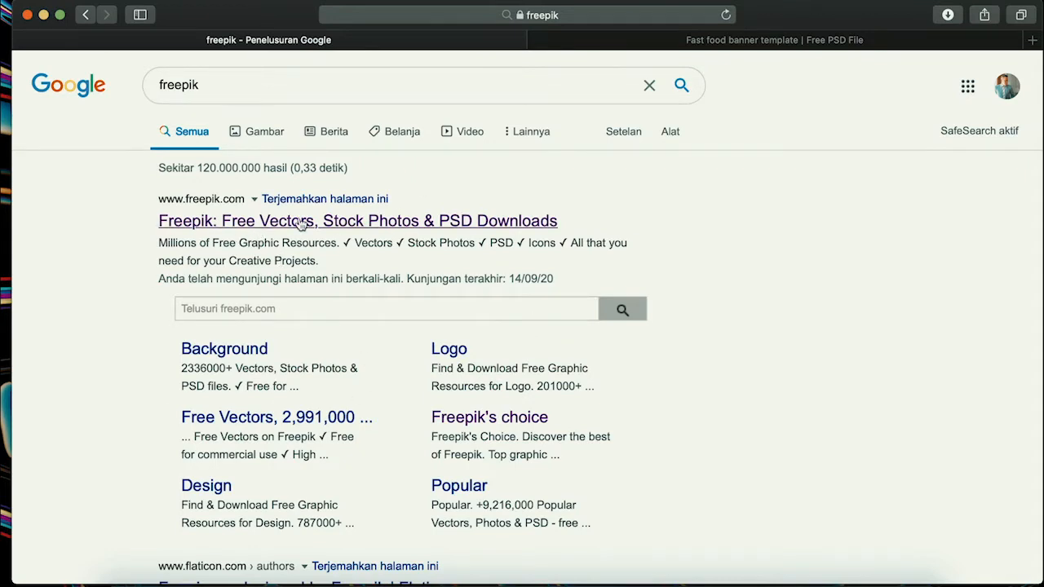
Open the Freepik website from the Google search results.
right_click(319, 221)
left_click(224, 225)
left_click(226, 226)
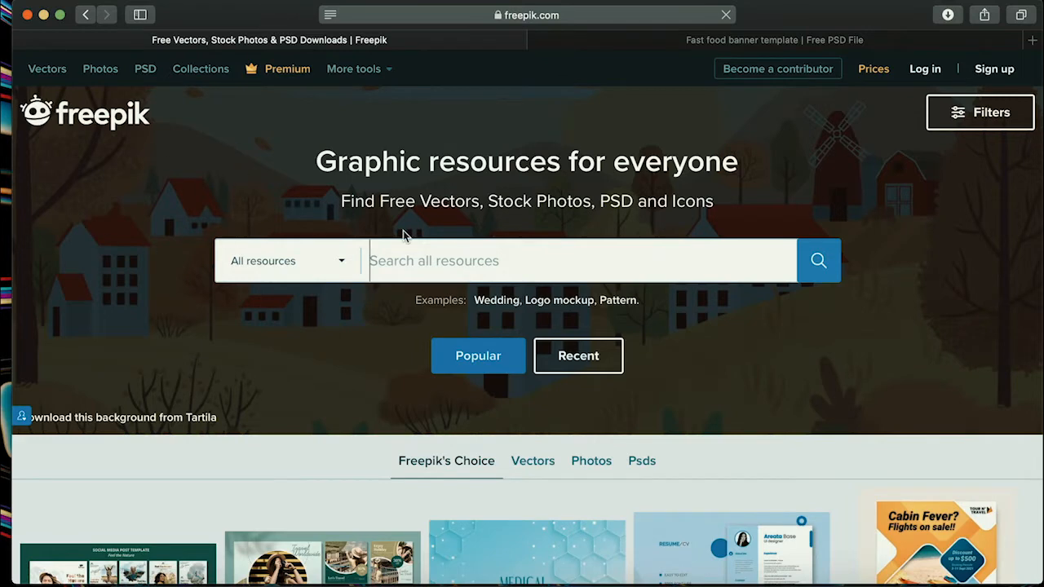
Filter the Freepik resources to the Psd category, Free license and Horizontal orientation.
left_click(1003, 120)
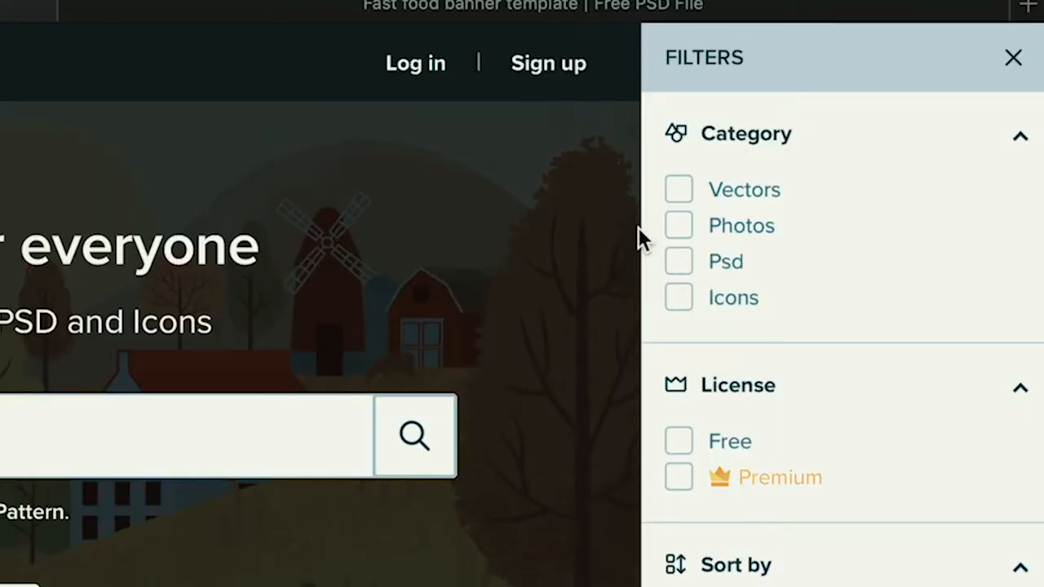
left_click(680, 264)
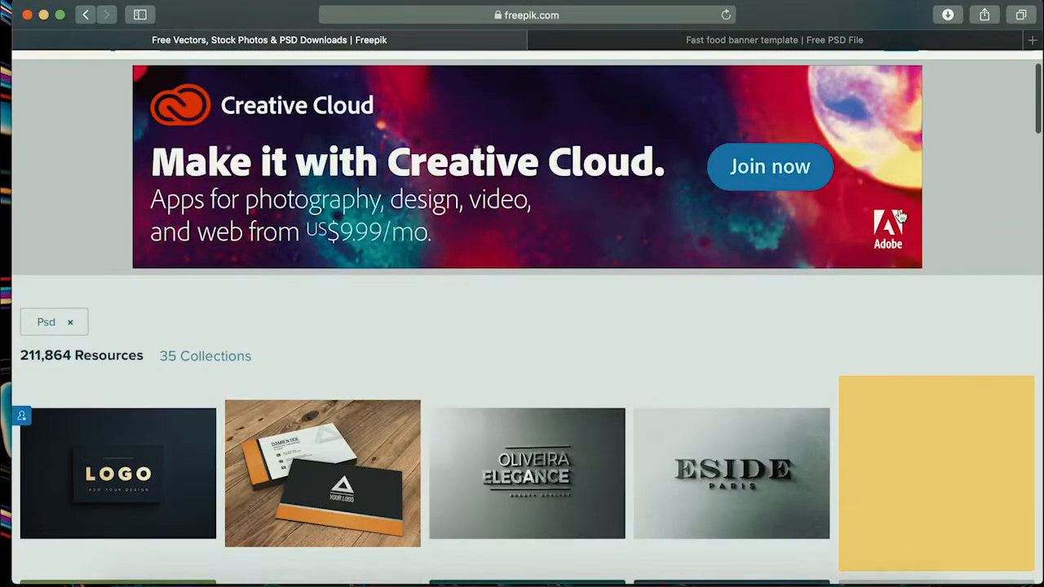
scroll(889, 179, "up", 2)
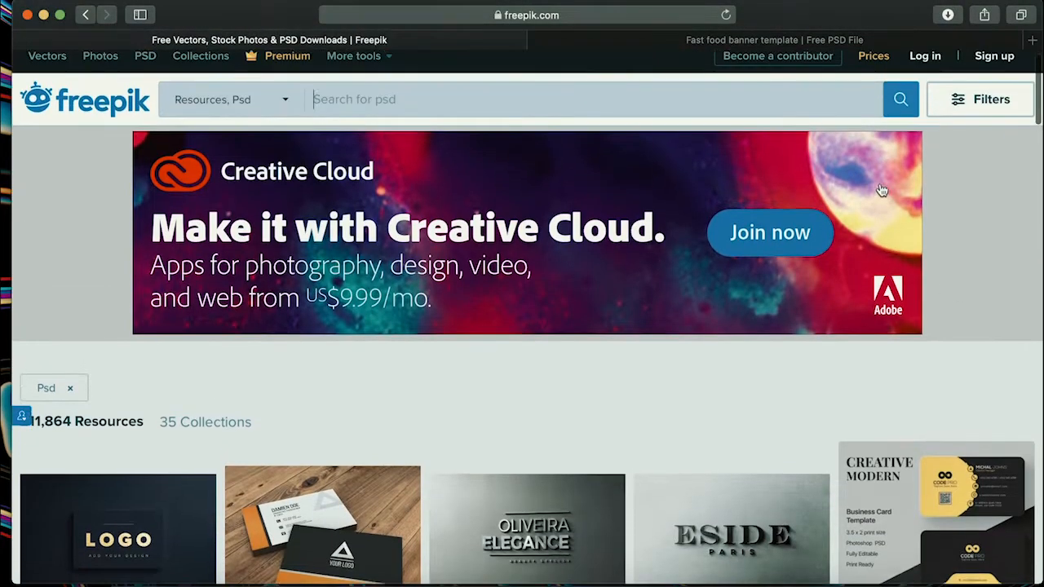
left_click(992, 110)
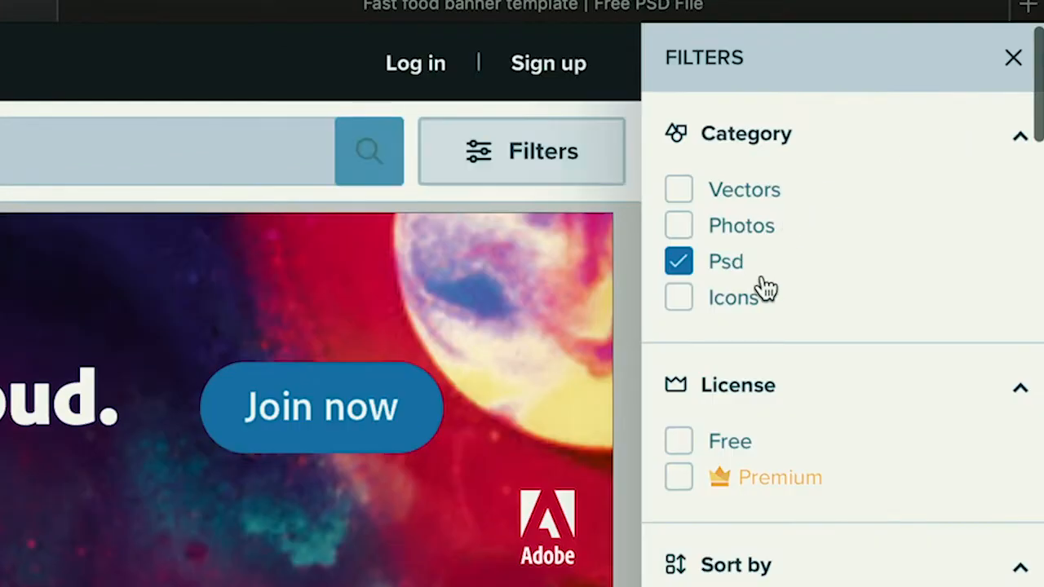
left_click(693, 453)
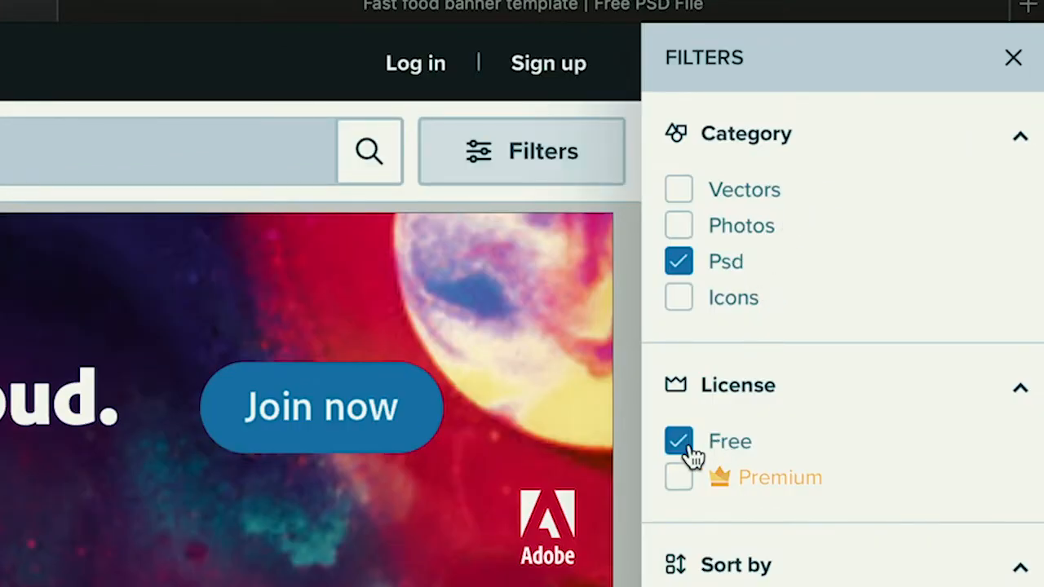
scroll(753, 512, "down", 6)
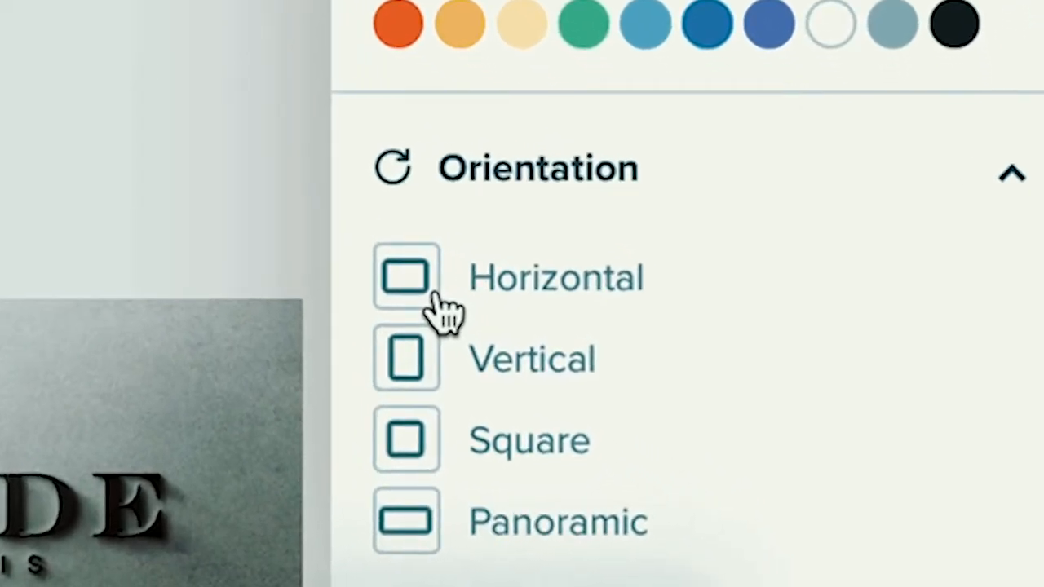
left_click(435, 295)
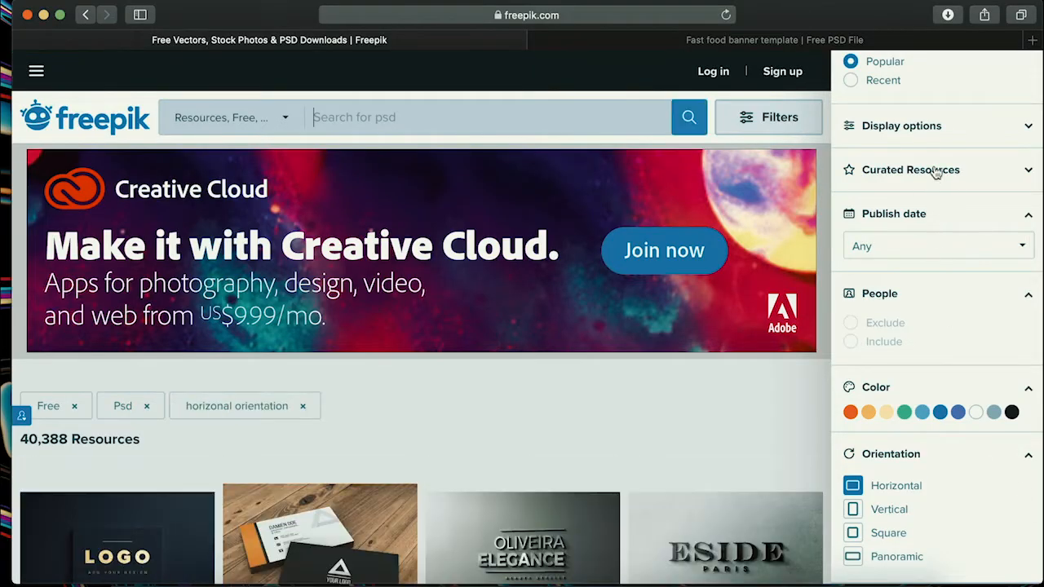
Search the filtered Freepik resources for "food".
scroll(936, 173, "up", 3)
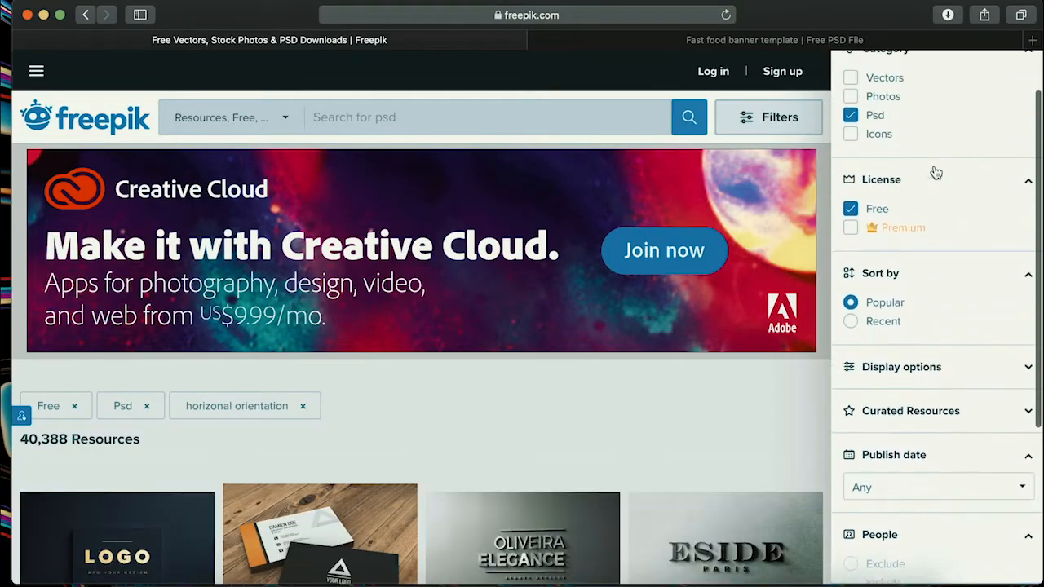
scroll(936, 173, "up", 2)
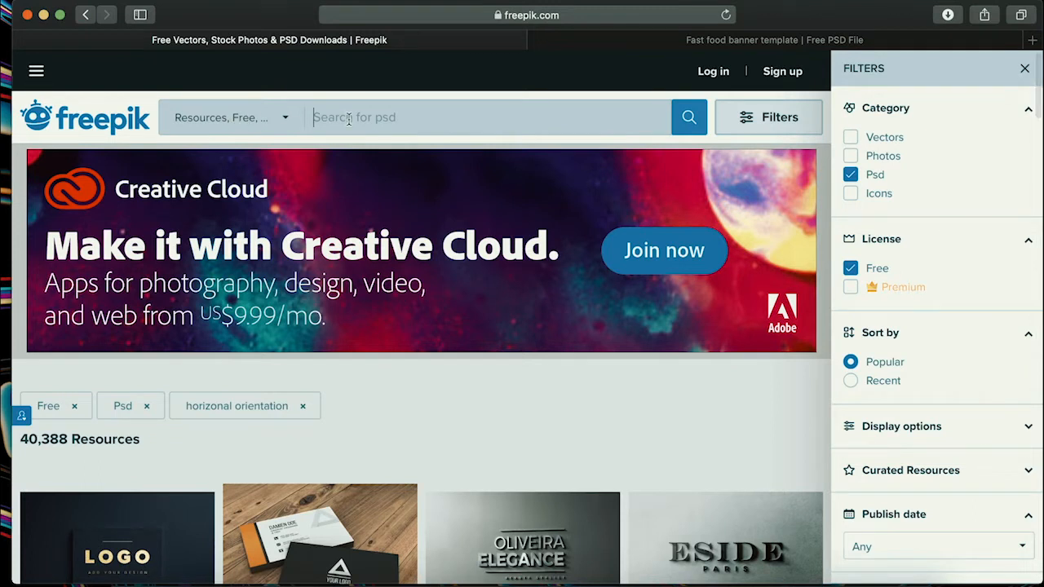
type("food")
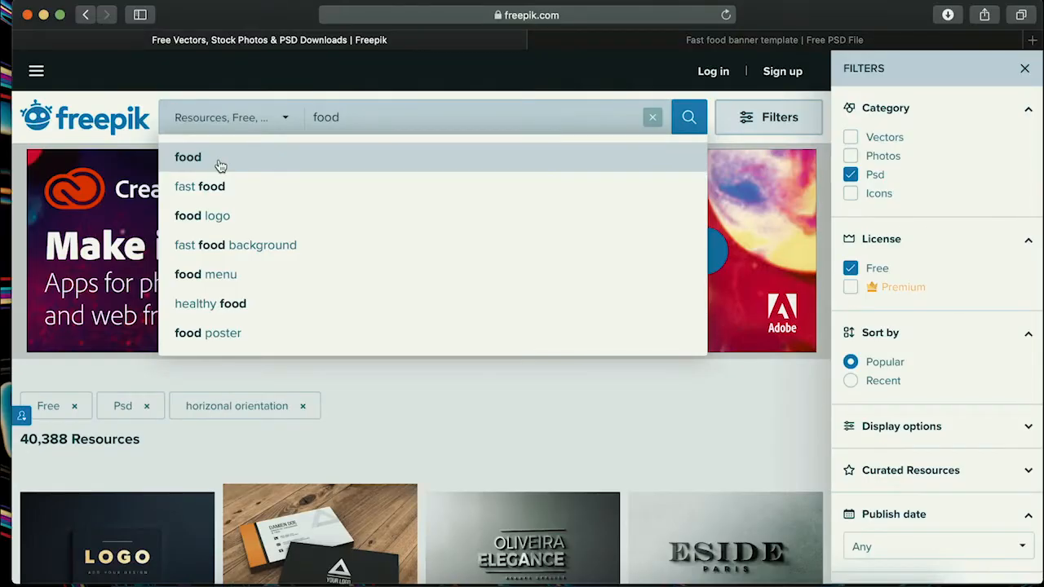
left_click(219, 163)
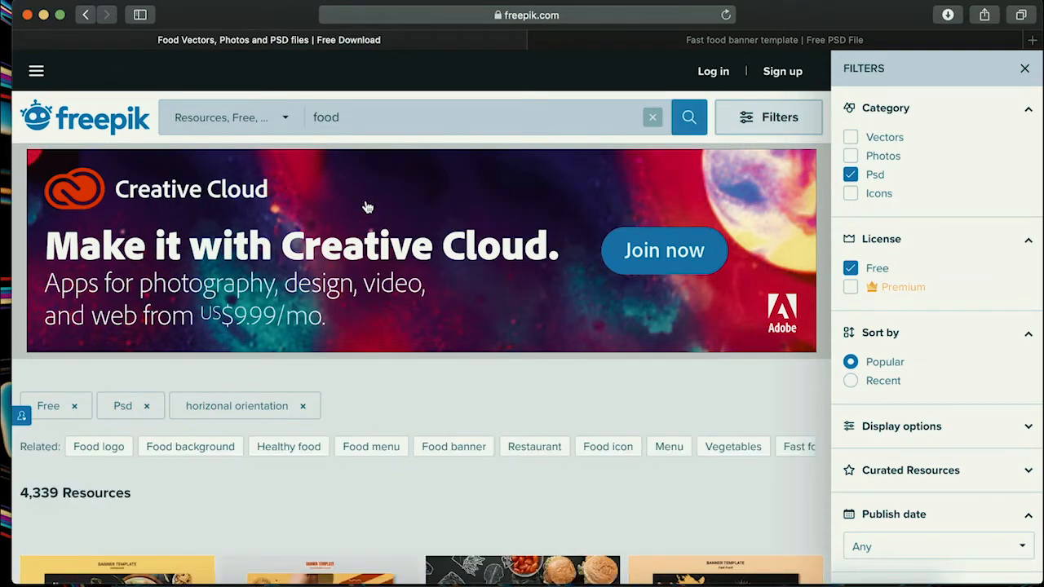
Open the Tasty Burger fast food banner template from the results in a new tab and show its page.
scroll(421, 431, "down", 5)
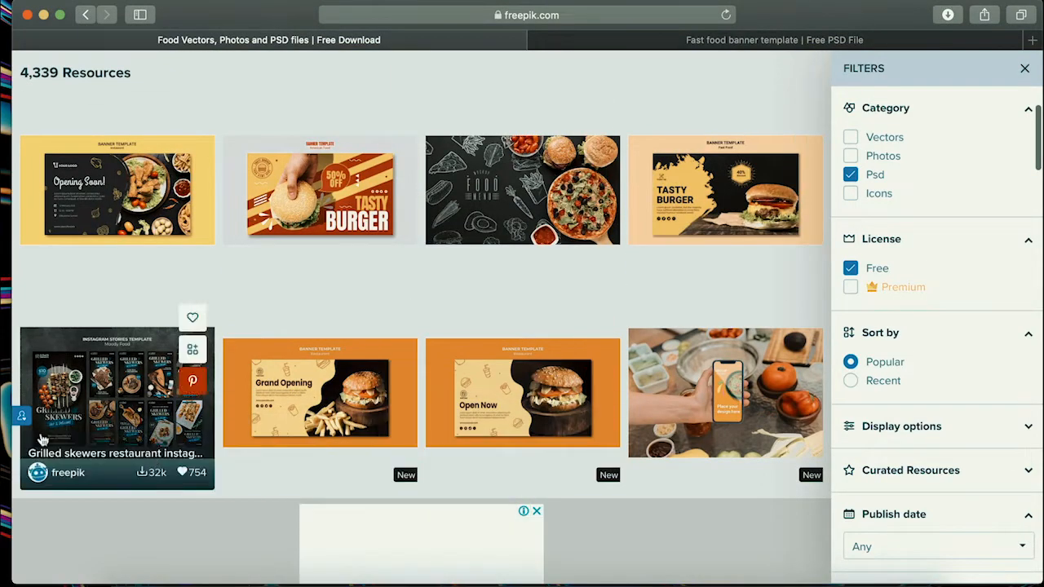
scroll(478, 334, "down", 2)
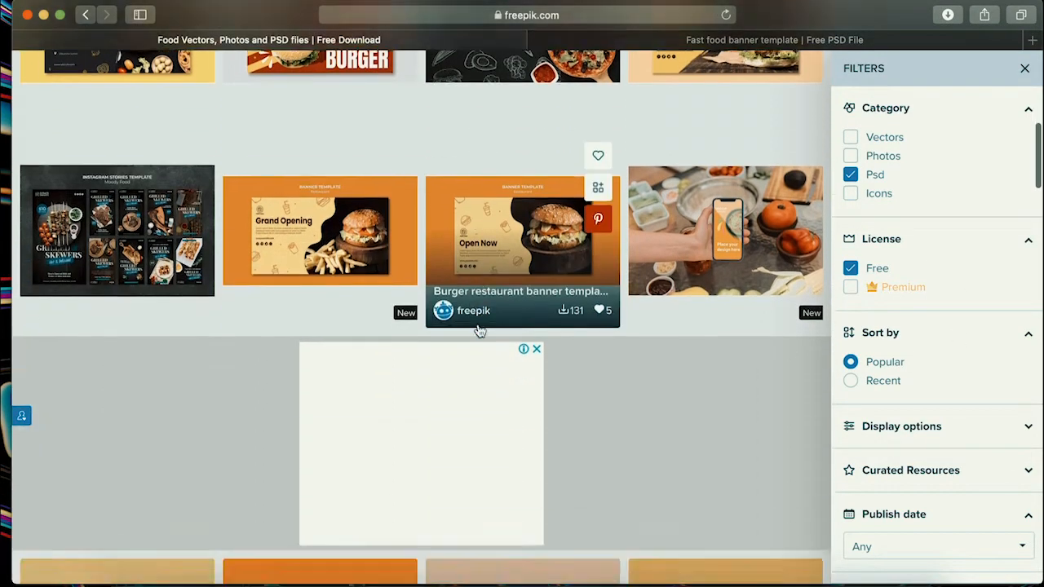
scroll(713, 343, "up", 3)
right_click(697, 295)
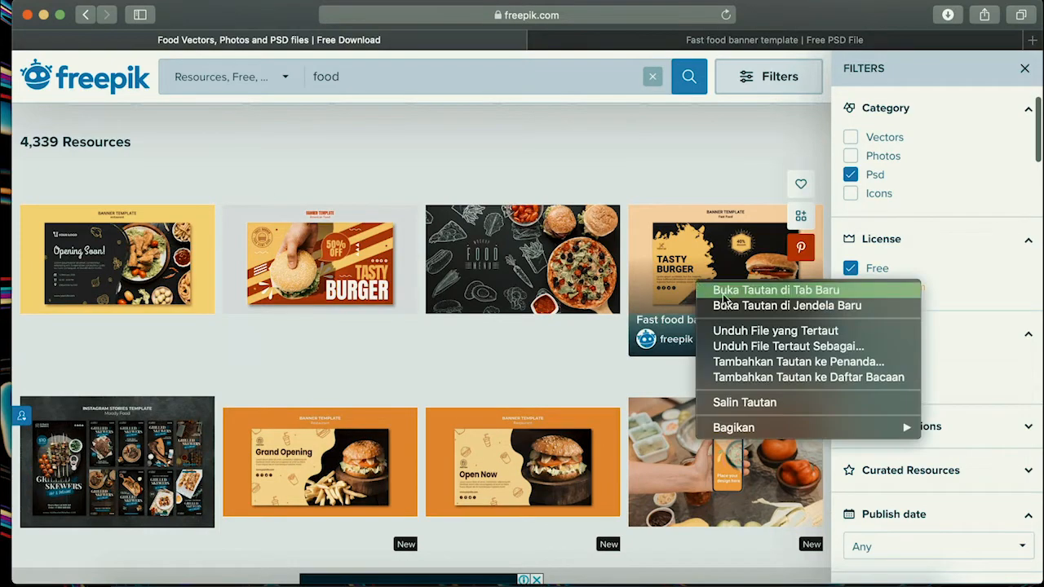
left_click(711, 295)
left_click(756, 39)
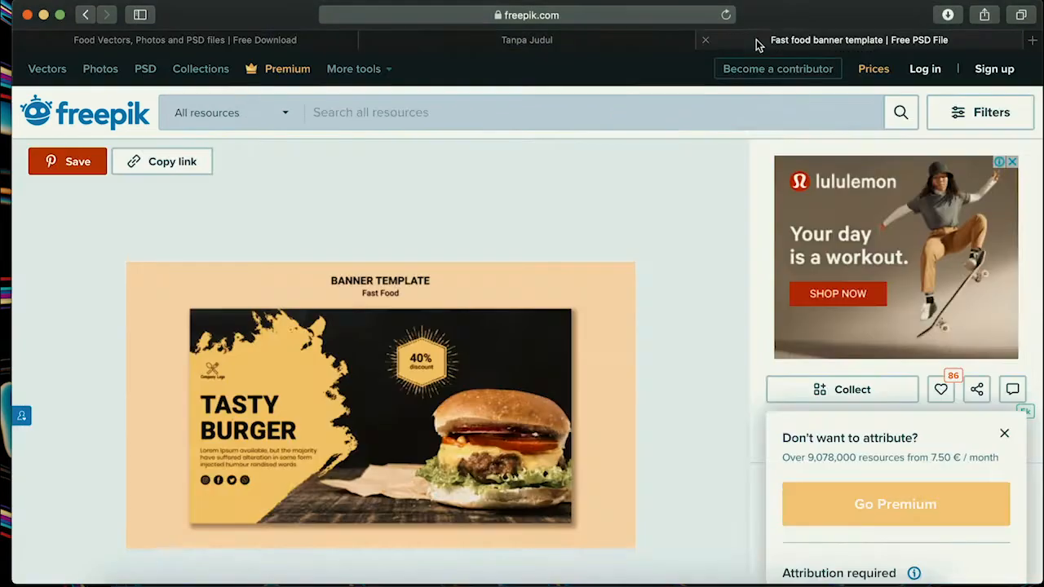
Close the attribution notice and download the fast food banner template.
scroll(962, 431, "down", 1)
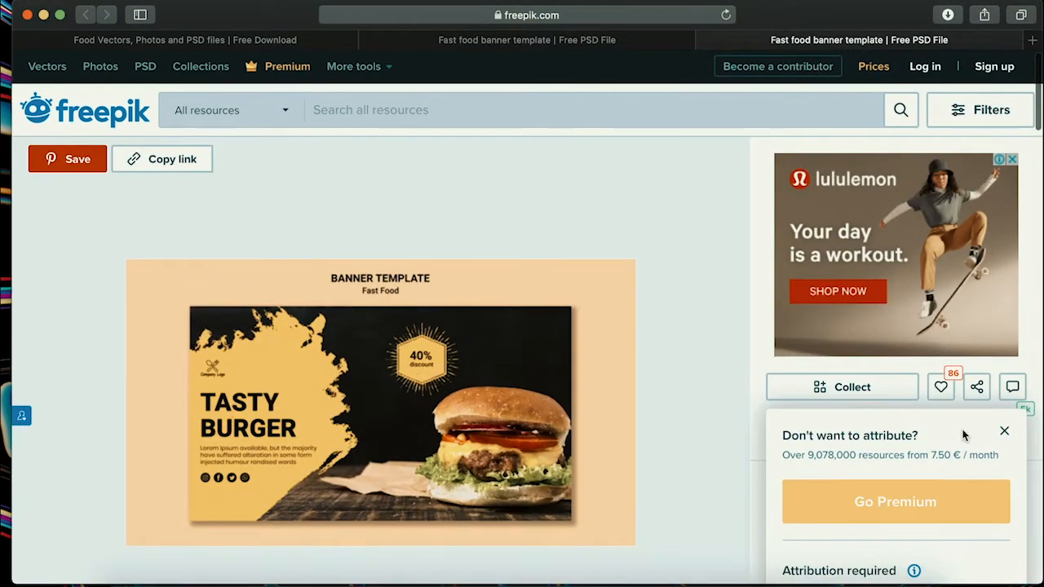
left_click(1003, 433)
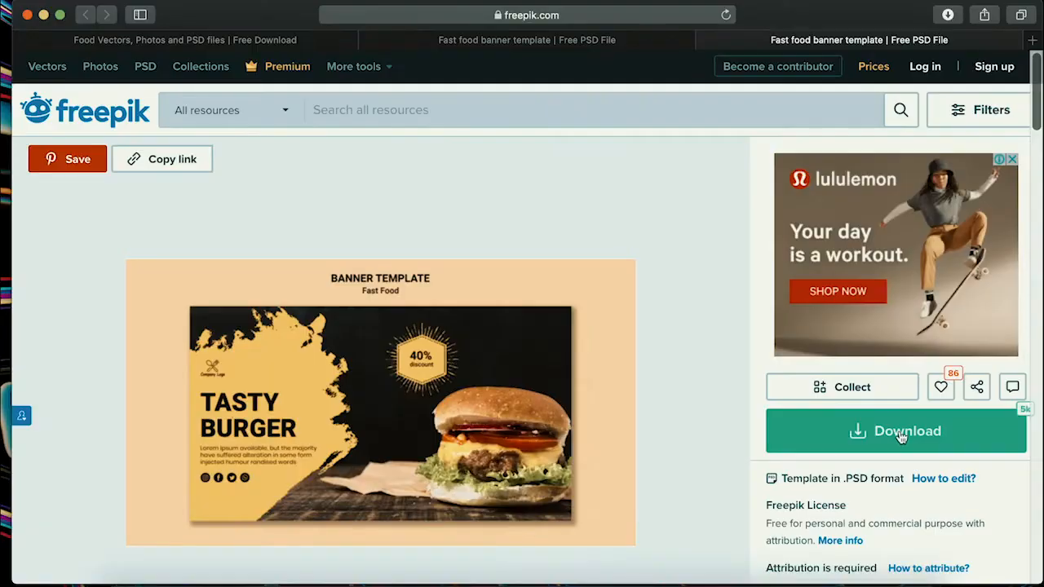
left_click(901, 438)
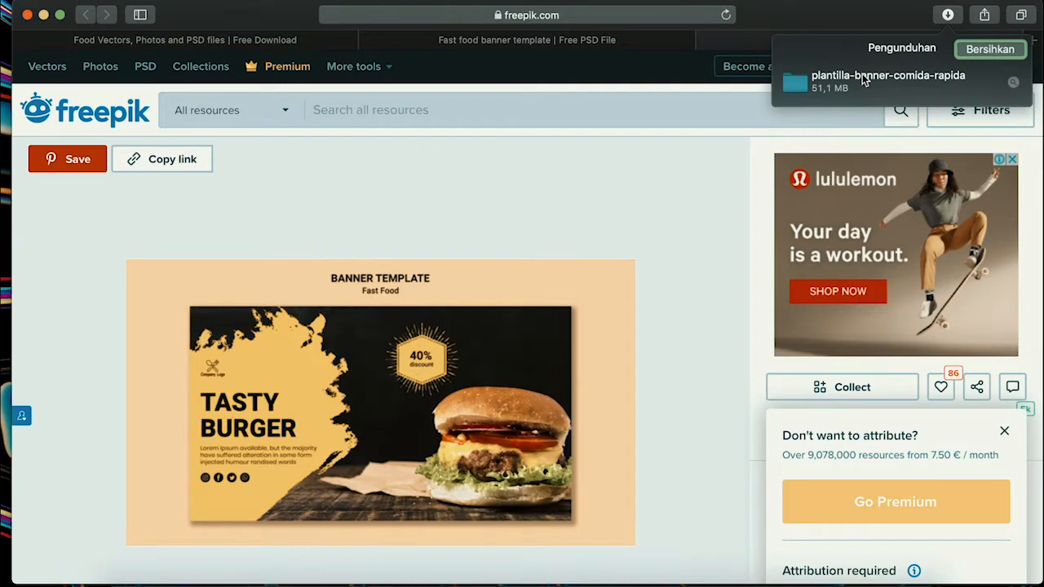
Open 4125440.psd from the downloaded plantilla-banner-comida-rapida folder in Photoshop, leaving the missing fonts unresolved.
double_click(863, 81)
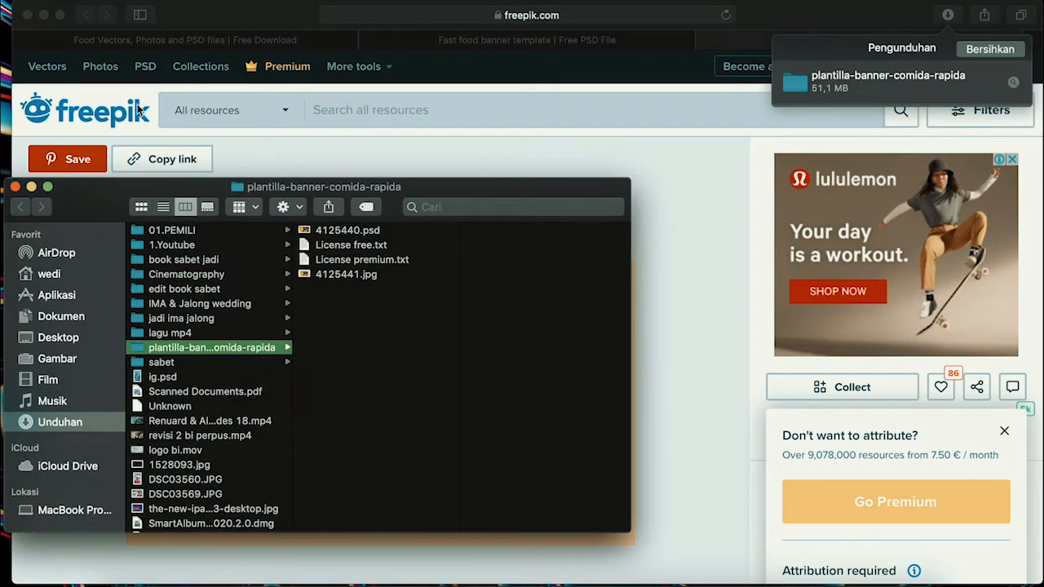
left_click(339, 232)
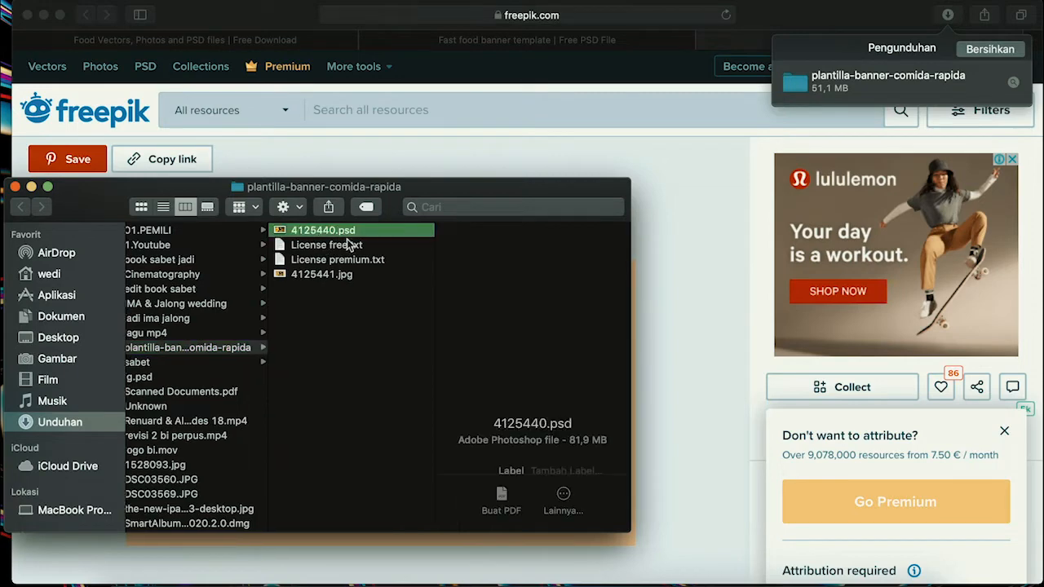
left_click(318, 277)
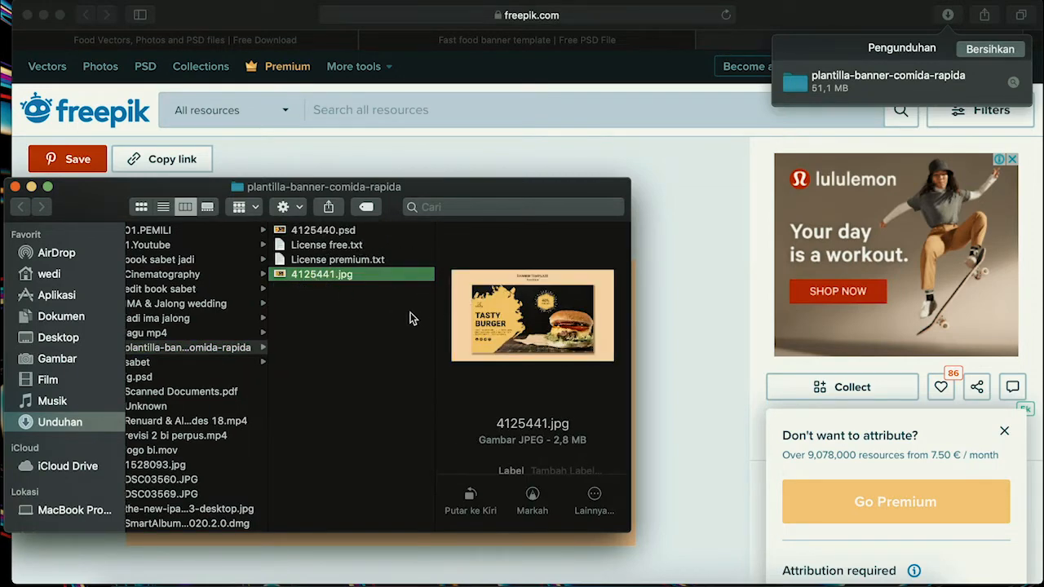
left_click(346, 234)
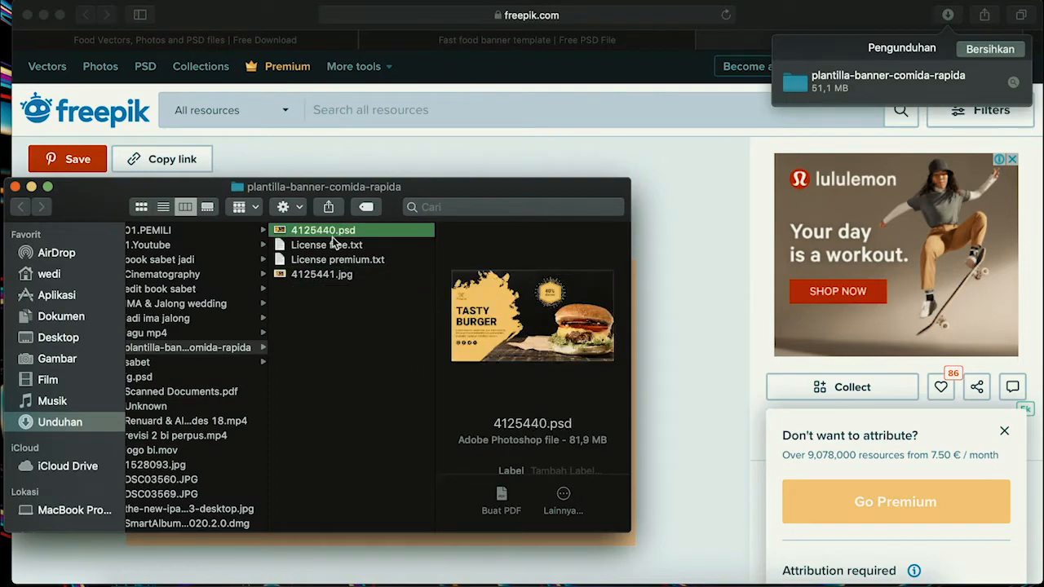
double_click(334, 236)
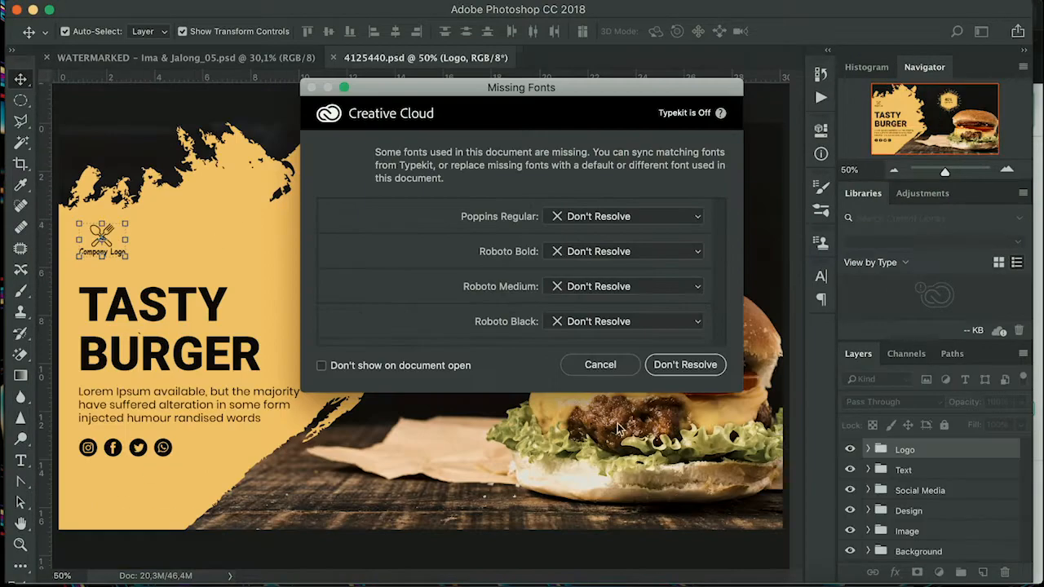
left_click(698, 369)
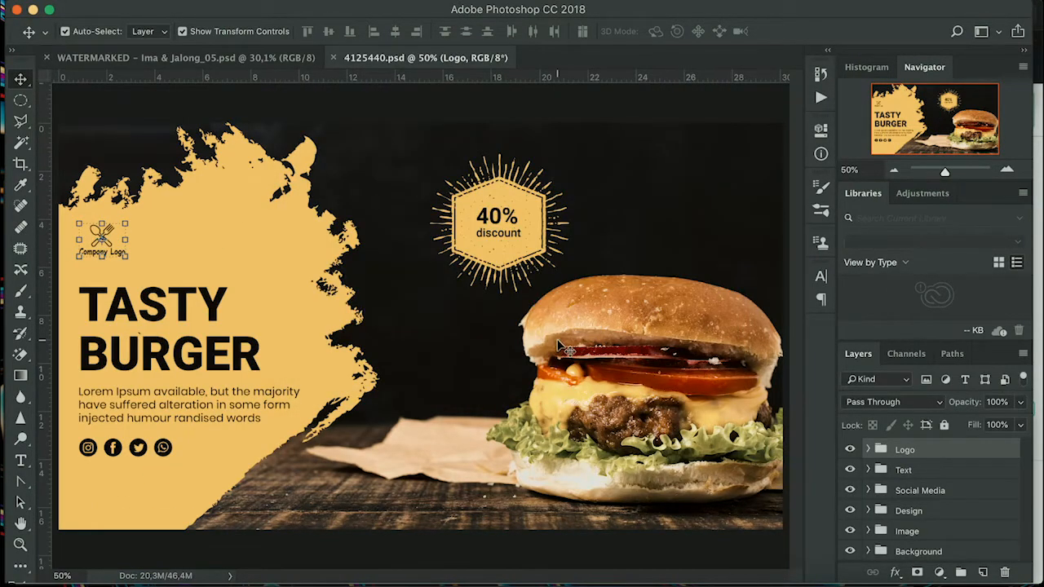
Expand the Image group and open the contents of its "Place Your Image Here" smart object.
scroll(558, 342, "down", 3)
scroll(581, 451, "down", 1)
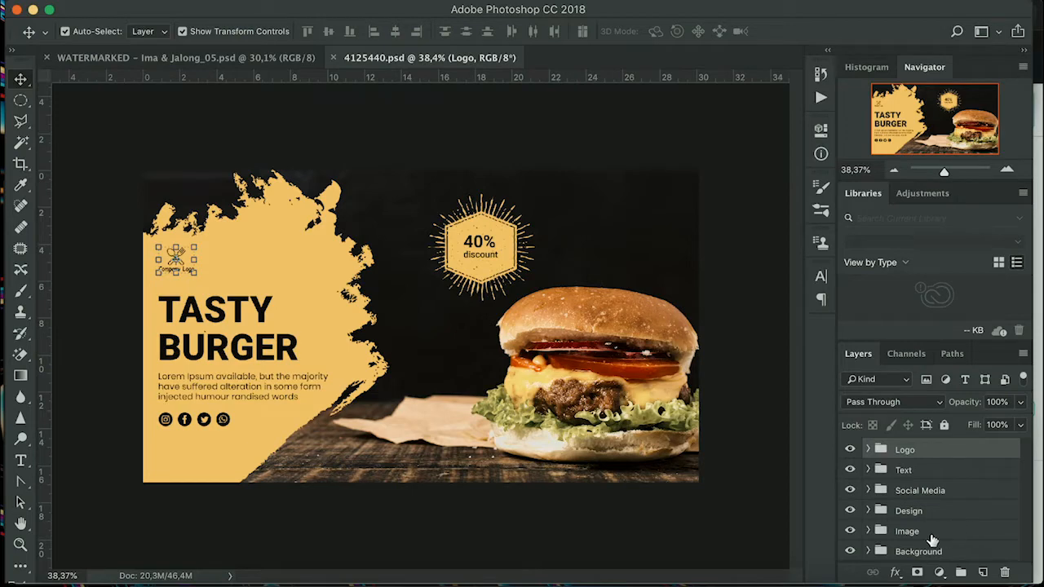
left_click(869, 531)
scroll(885, 531, "down", 1)
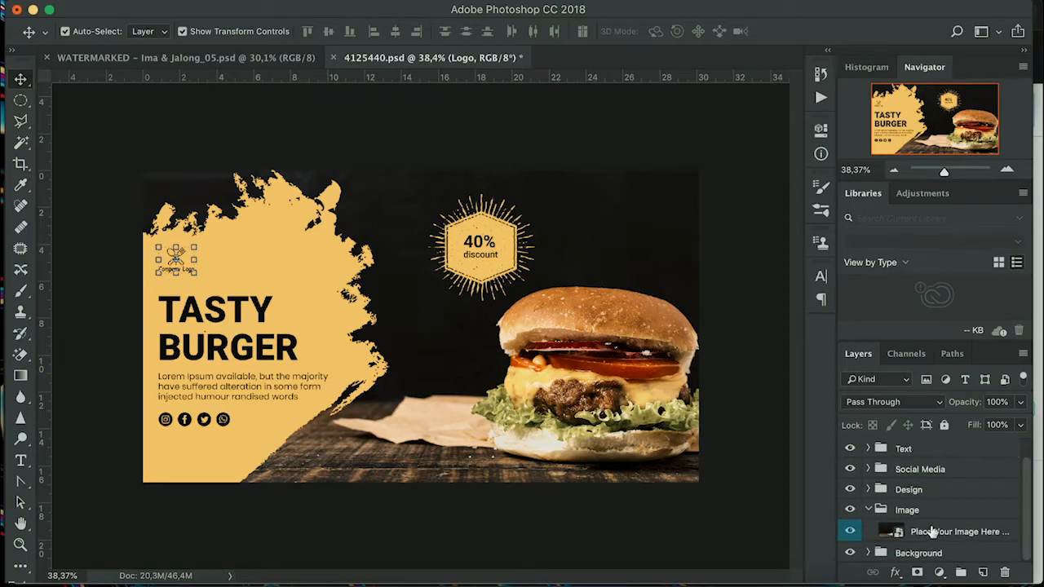
left_click(884, 537)
double_click(892, 532)
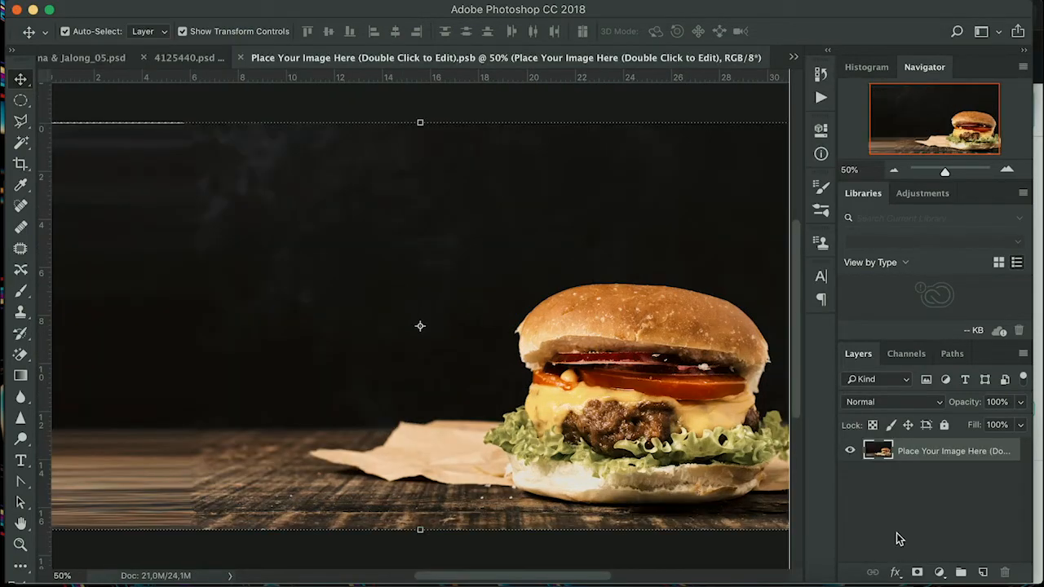
Place DSC02959.JPG from the Food folder on the Desktop into the smart object document.
scroll(596, 426, "down", 4)
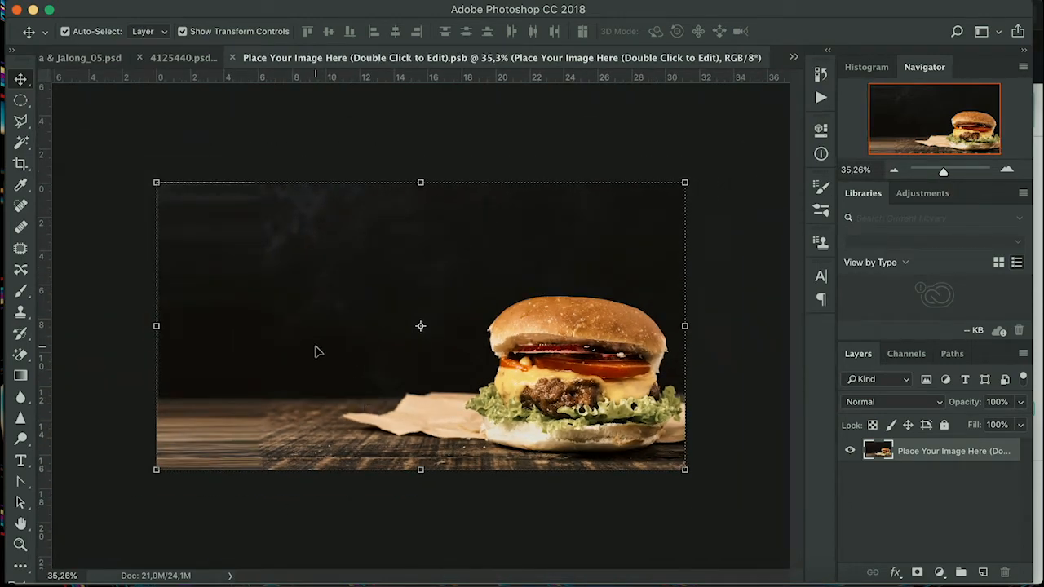
left_click(148, 571)
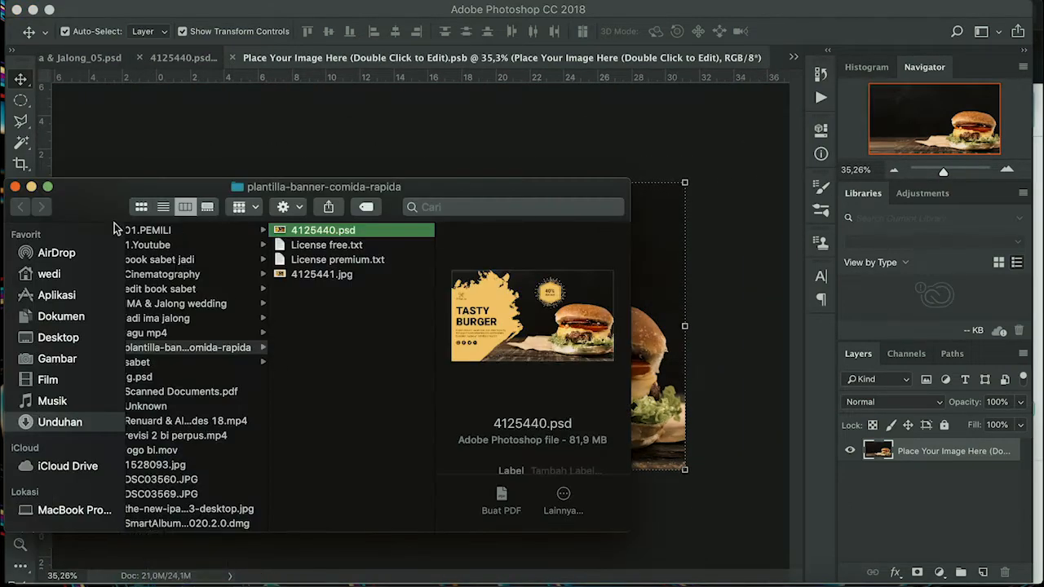
left_click(58, 337)
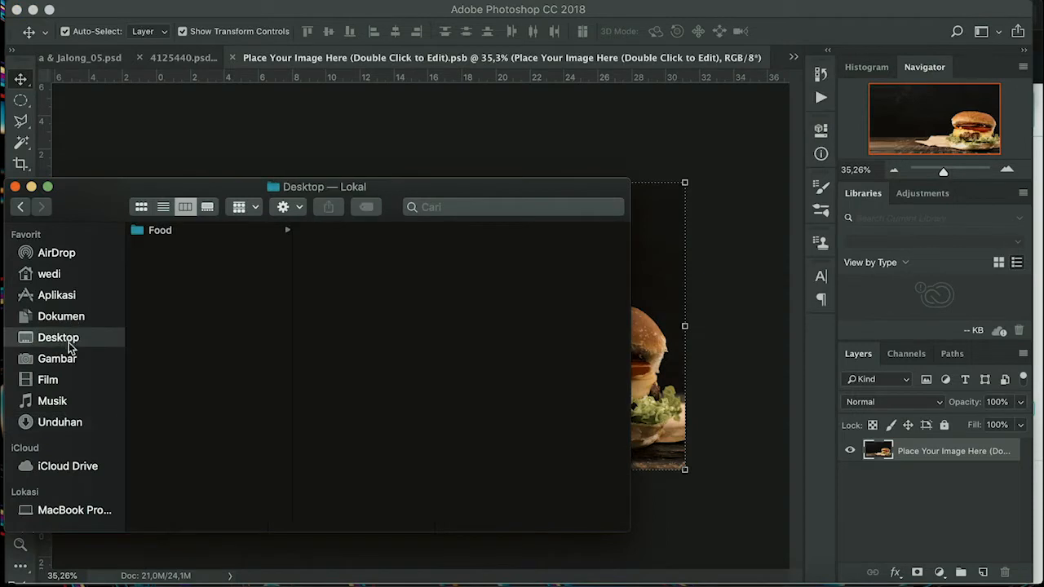
left_click(162, 232)
left_click(388, 233)
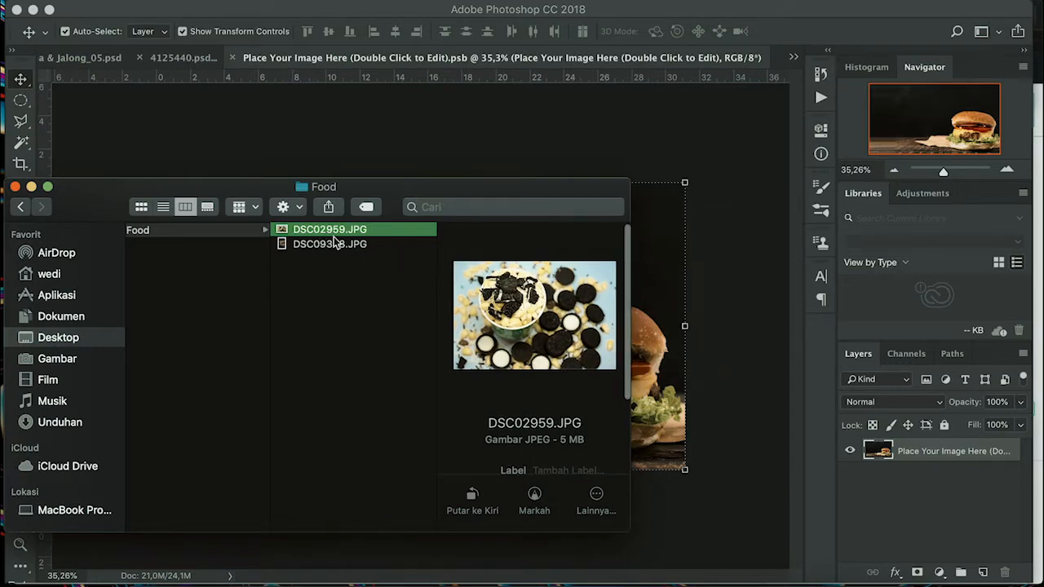
left_click_drag(352, 238, 585, 136)
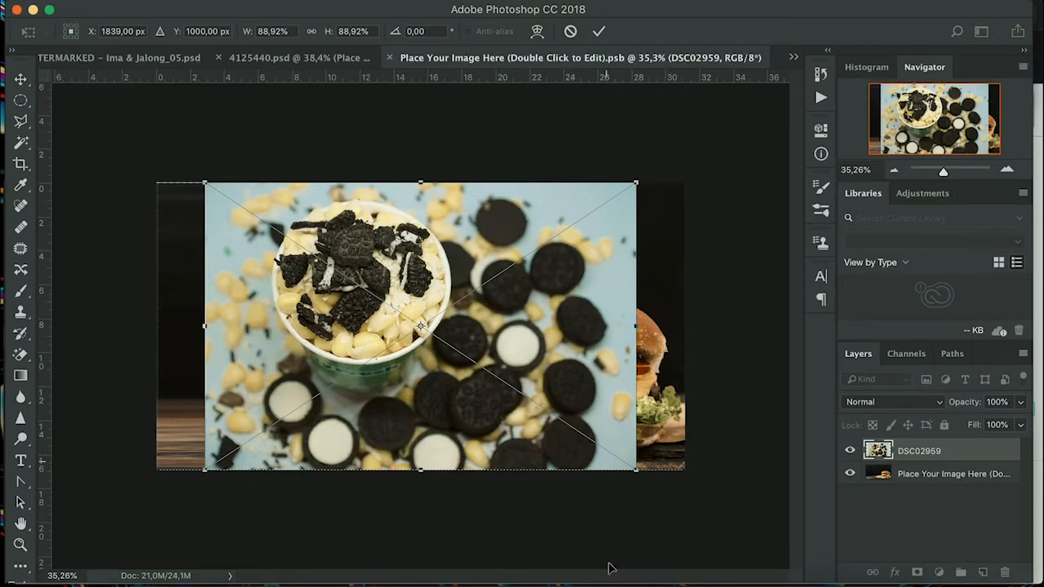
Scale the placed photo to about 112% so it covers the whole canvas, and save the smart object to update the banner.
left_click_drag(651, 481, 688, 486)
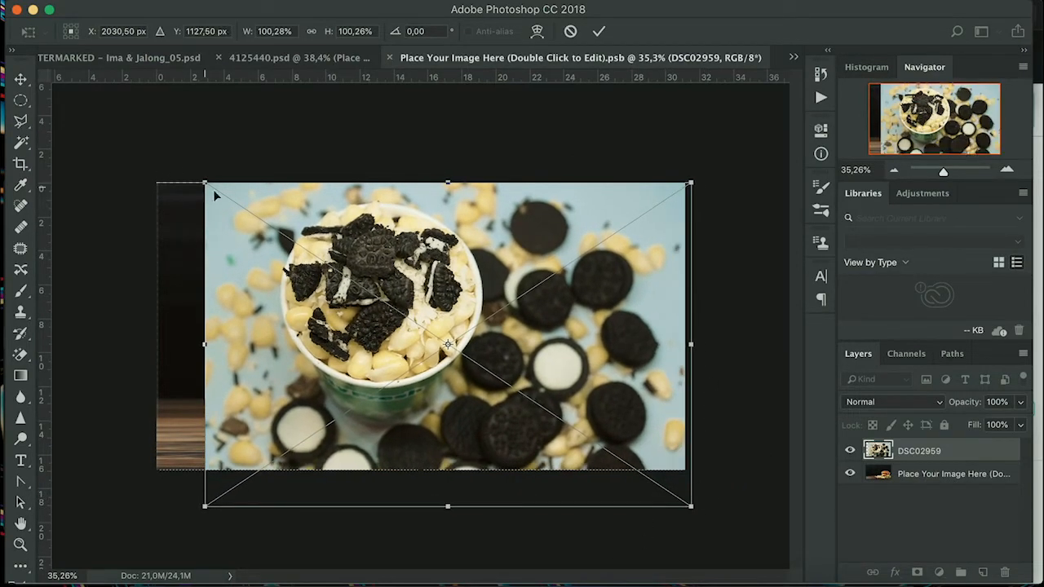
left_click_drag(186, 175, 139, 159)
left_click_drag(369, 419, 361, 444)
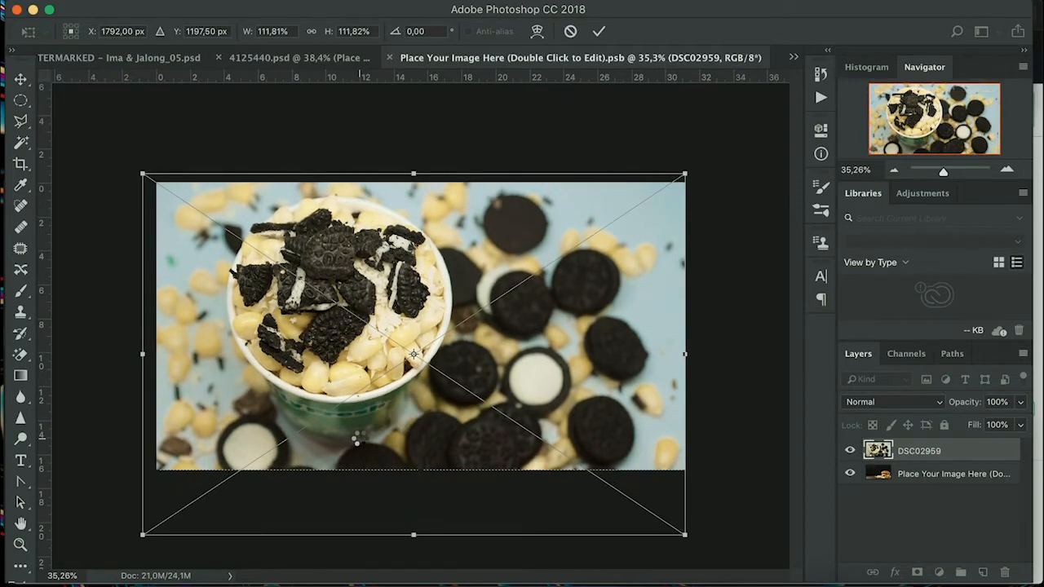
key("Return")
key("super+s")
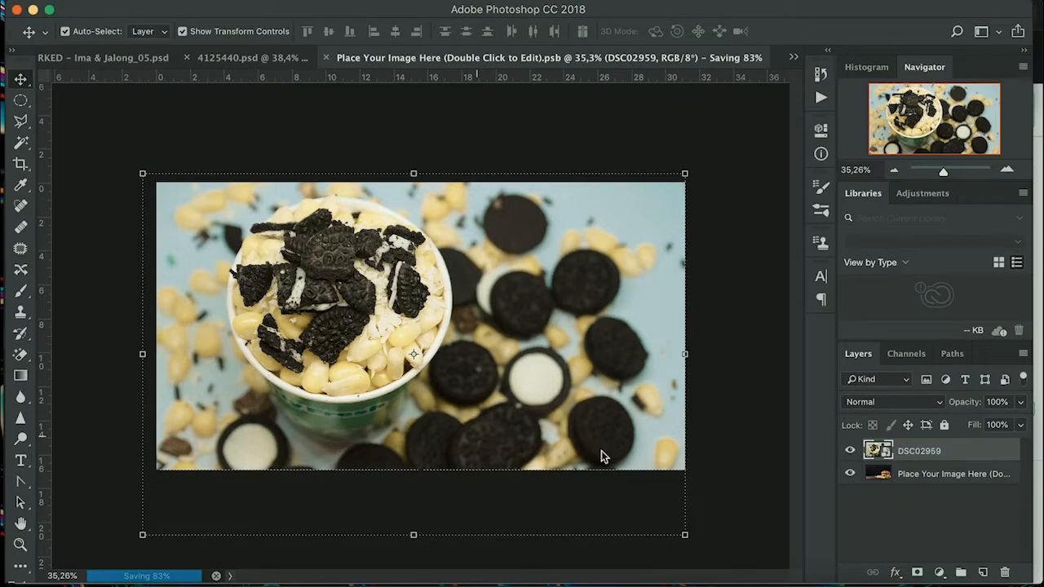
left_click(324, 59)
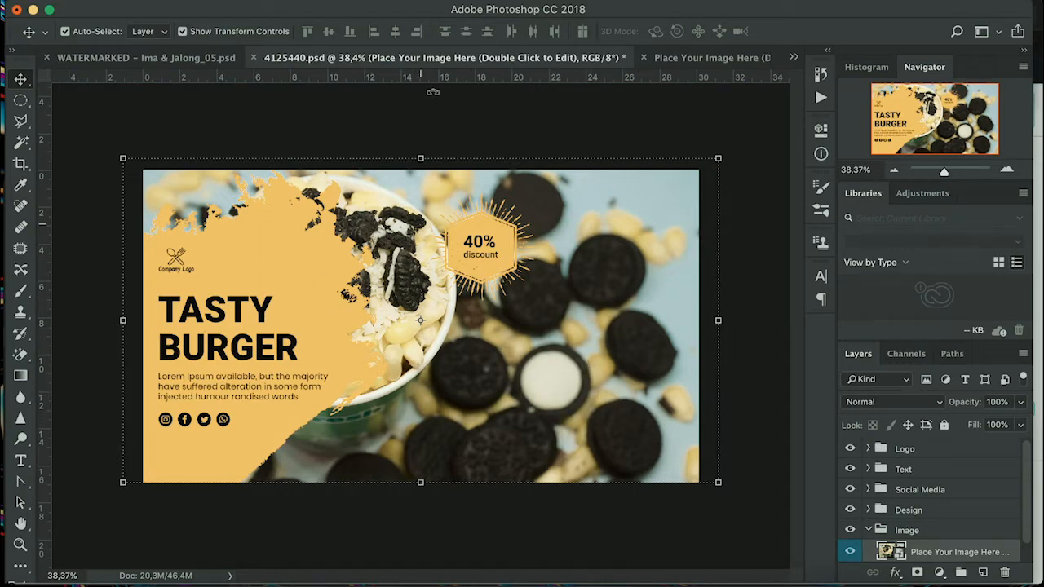
Enlarge the photo in the smart object further, to about 168% wide and 154% high, and save it to update the banner.
left_click(683, 58)
left_click_drag(688, 533, 771, 564)
left_click_drag(494, 379, 506, 389)
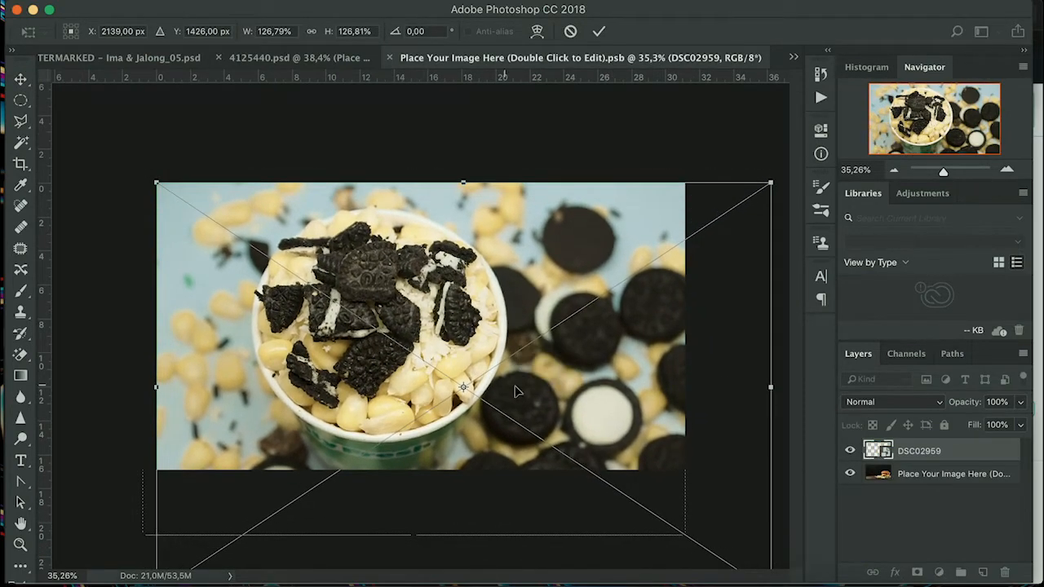
scroll(734, 386, "down", 4)
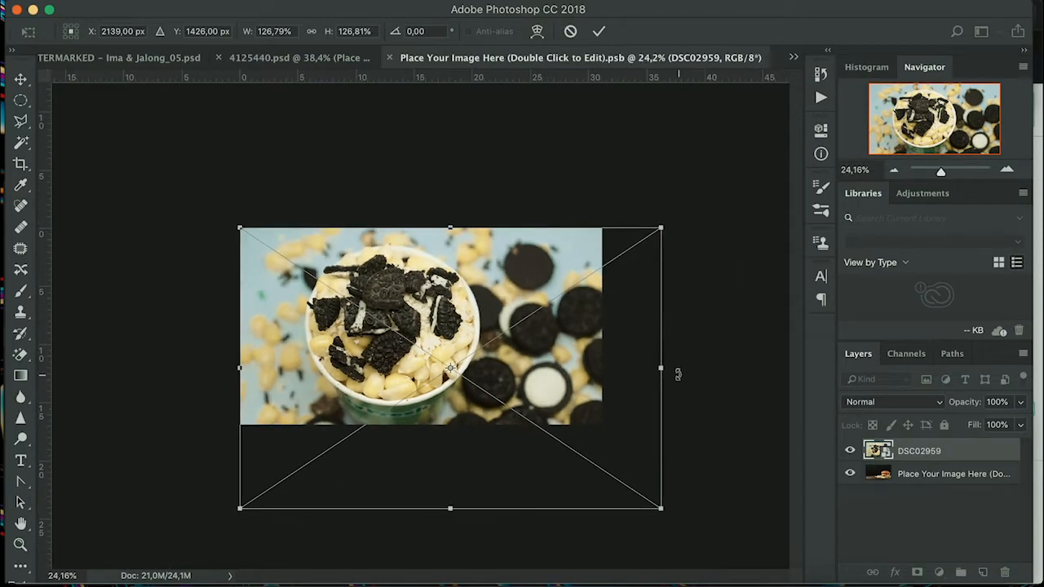
left_click_drag(658, 369, 698, 368)
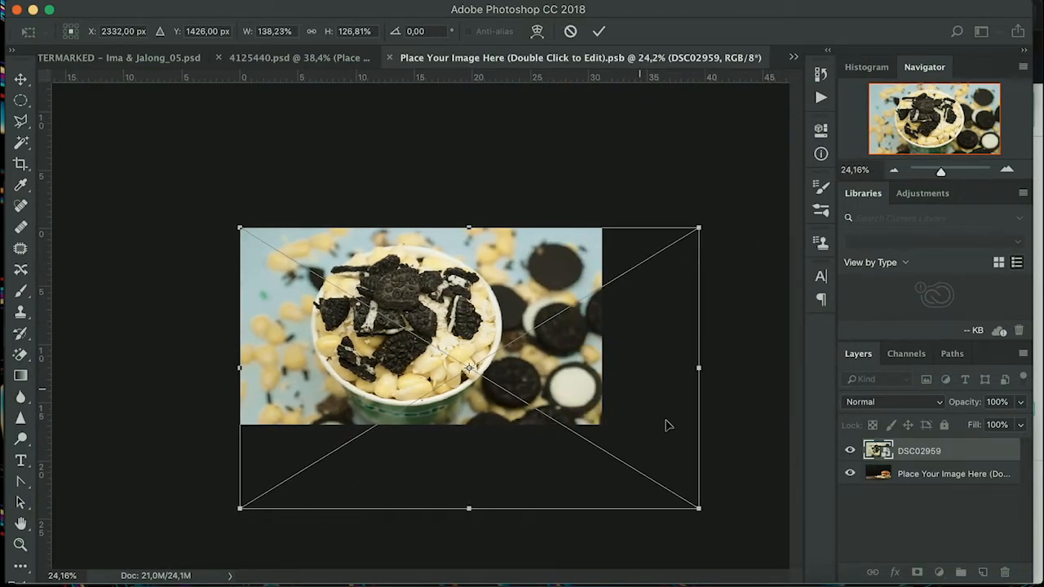
left_click_drag(699, 508, 741, 534)
left_click_drag(736, 229, 769, 210)
left_click_drag(771, 537, 794, 552)
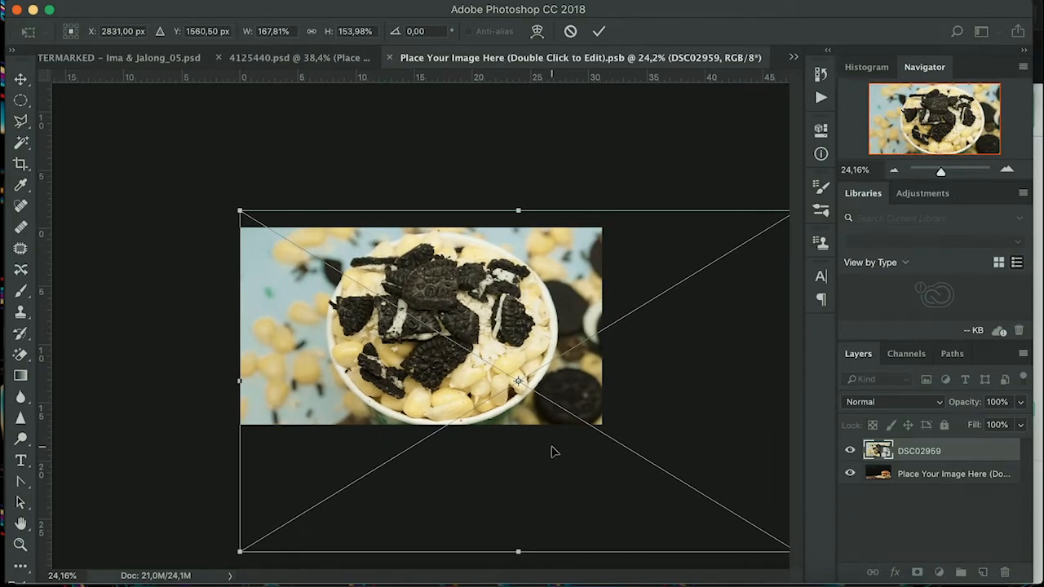
key("Return")
key("super+s")
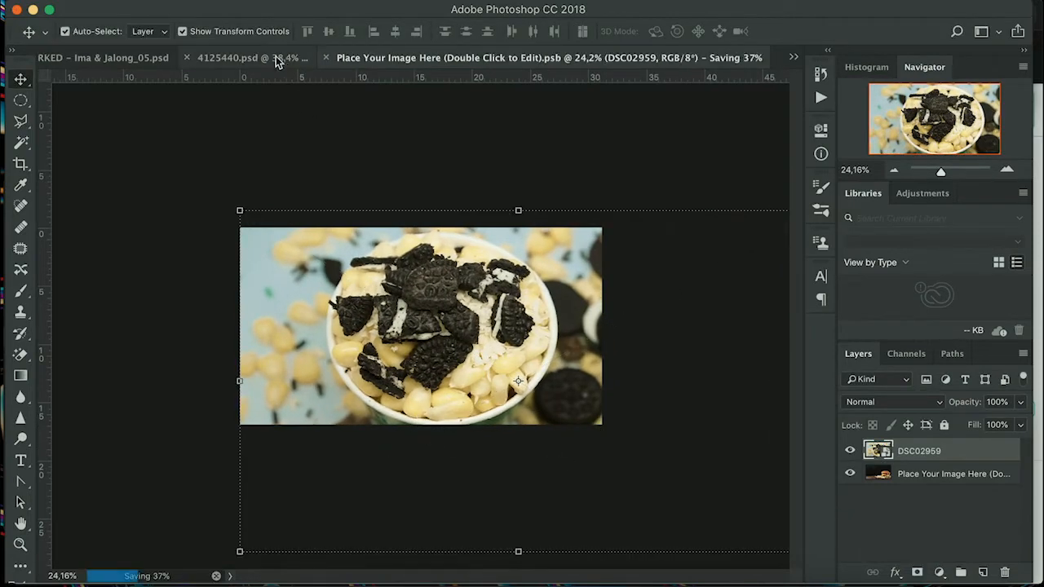
left_click(259, 54)
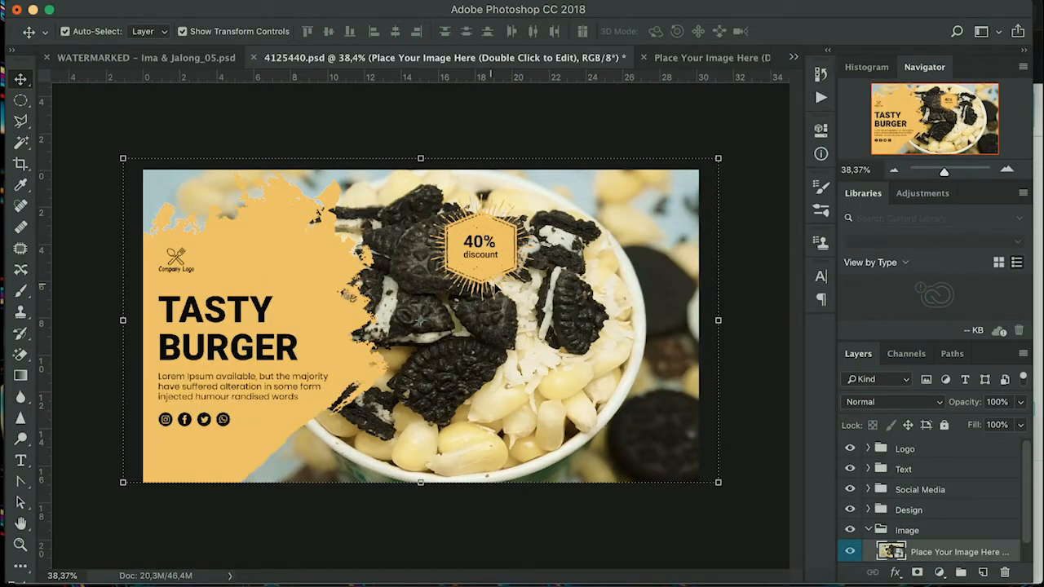
left_click(21, 461)
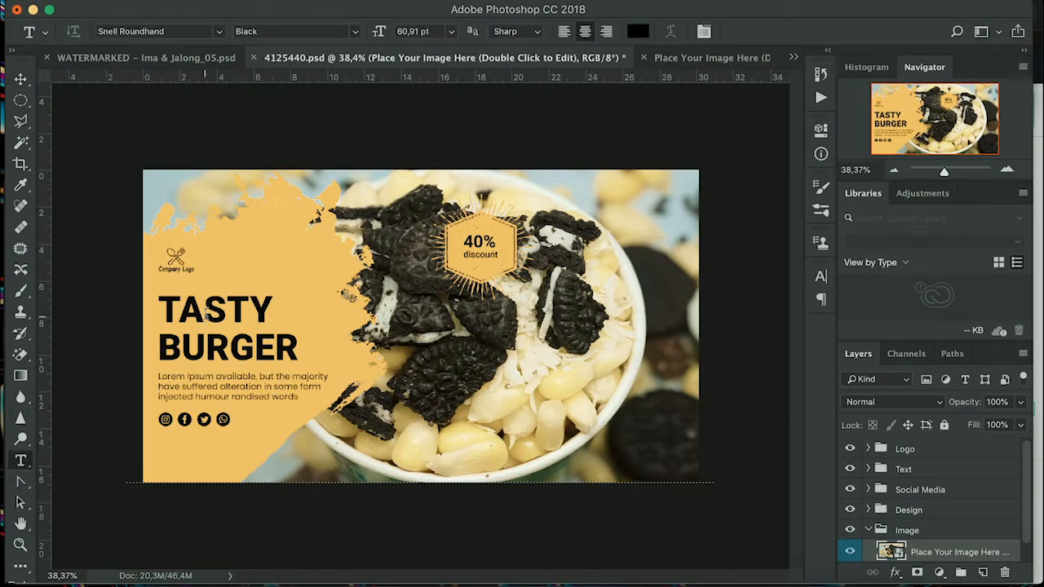
left_click(208, 320)
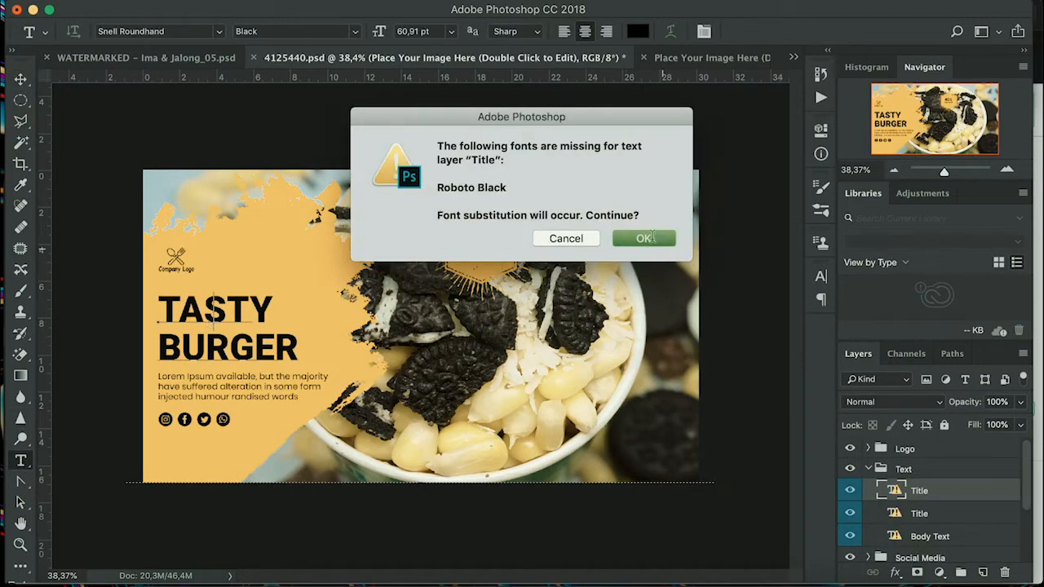
left_click(651, 239)
key("ctrl+a")
key("BackSpace")
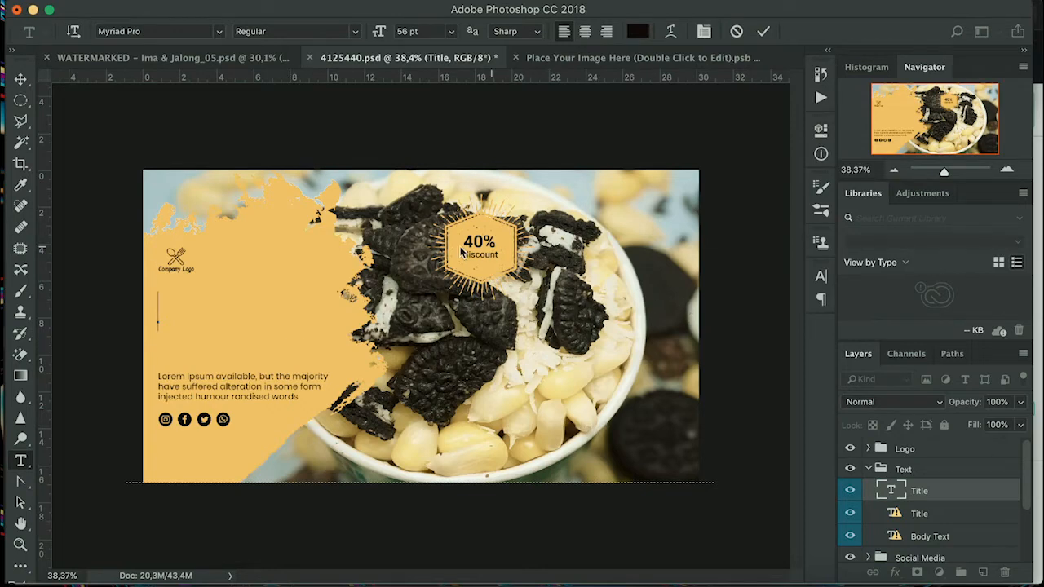
key("Escape")
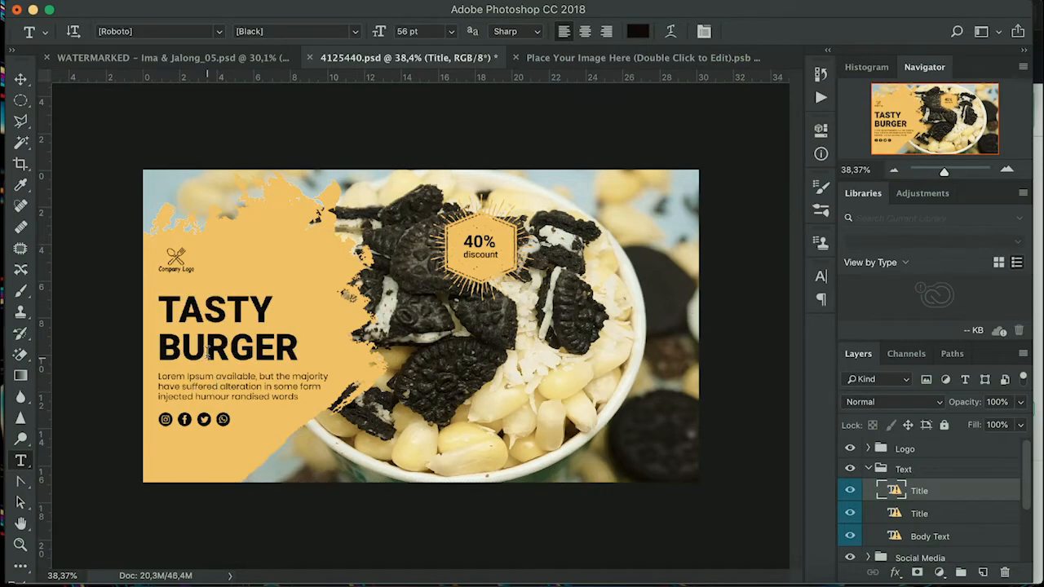
Accept font substitution for the body text and the discount badge text, and replace the badge text with "15K".
left_click(206, 386)
left_click(632, 239)
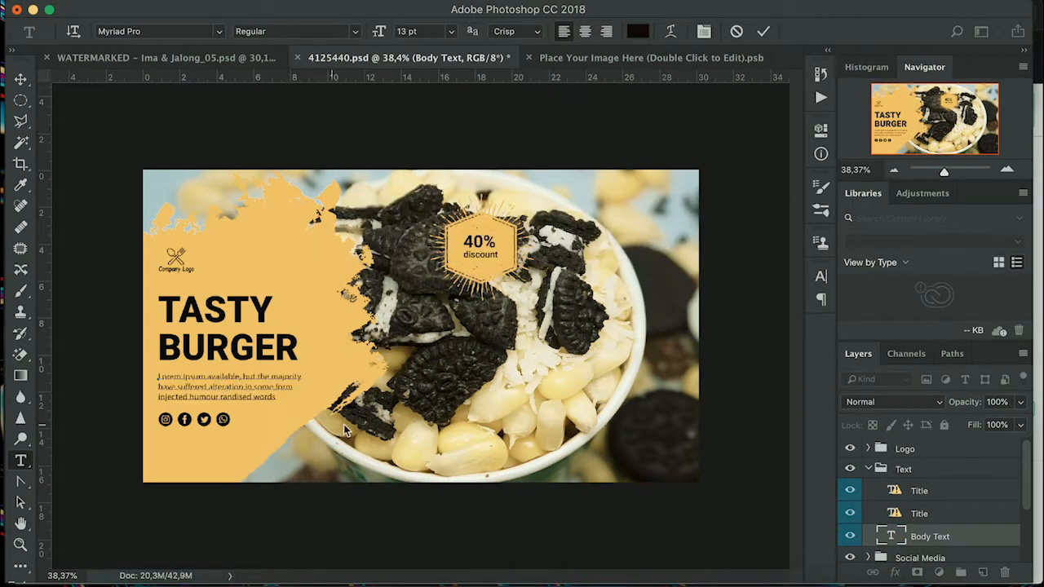
left_click(470, 245)
left_click(641, 250)
key("super+a")
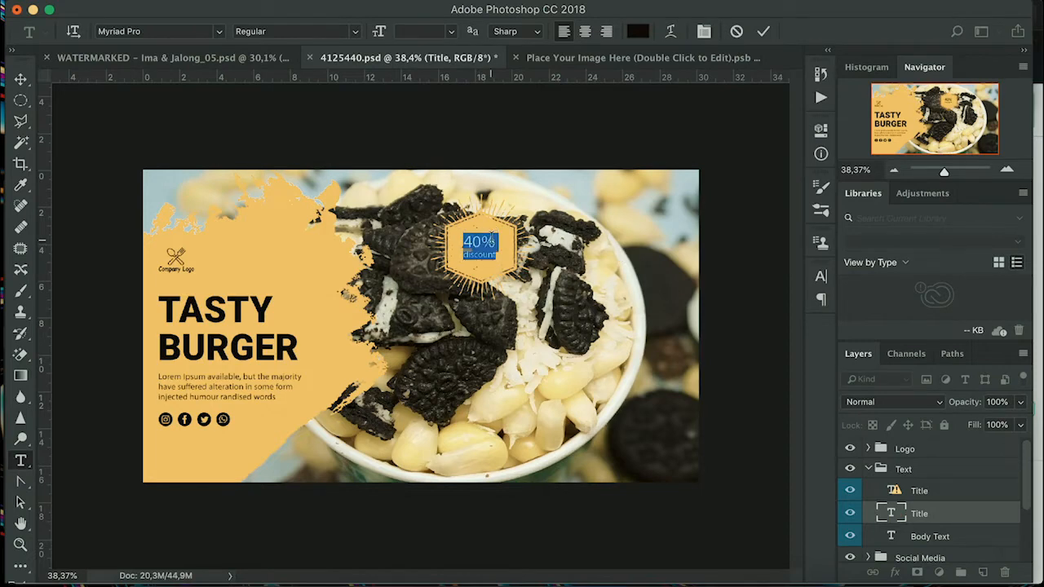
type(".15K")
Set the font of the whole "15K" badge text to Luminari.
key("super+a")
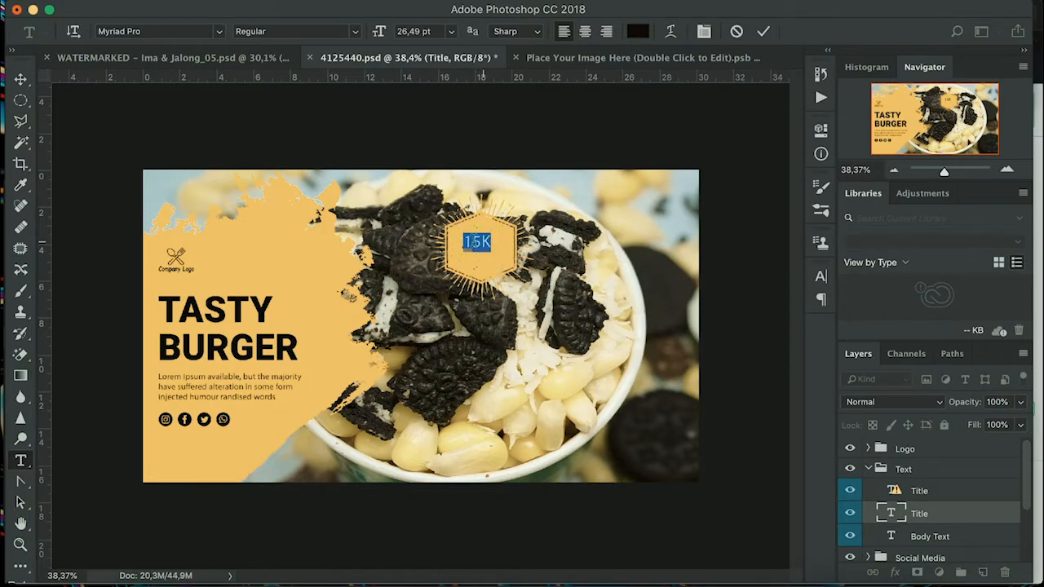
left_click(219, 31)
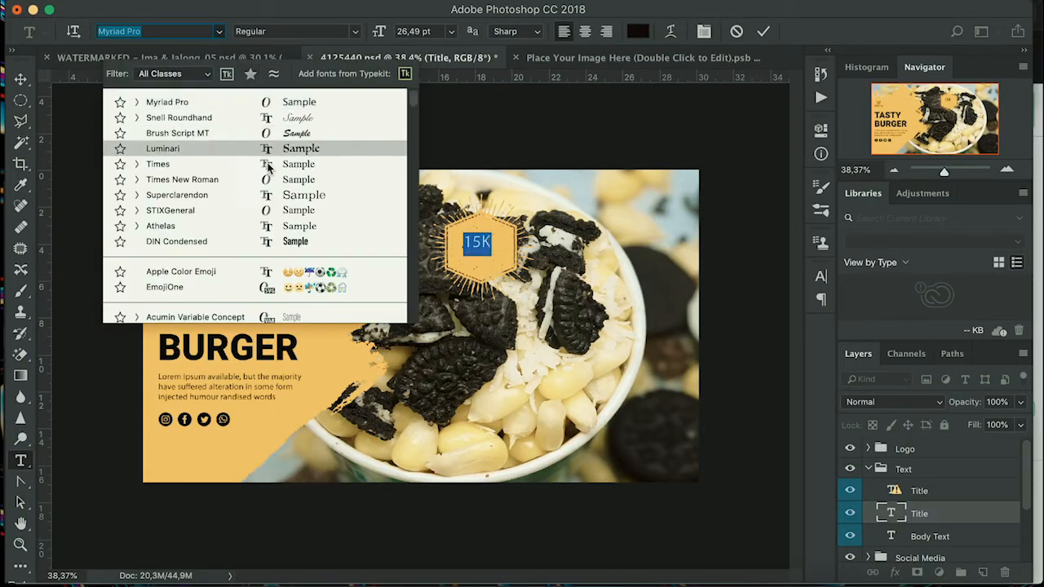
left_click(244, 151)
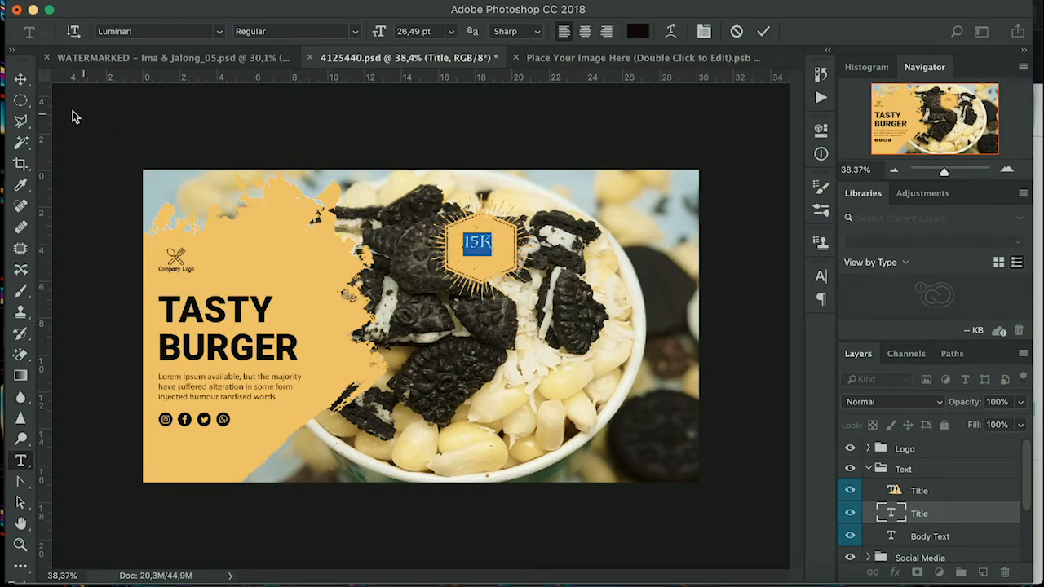
Move the hexagonal badge shape to the banner's upper-right corner and place the "15K" text at its centre.
left_click(21, 79)
left_click_drag(495, 243, 648, 243)
key("Return")
left_click(481, 280)
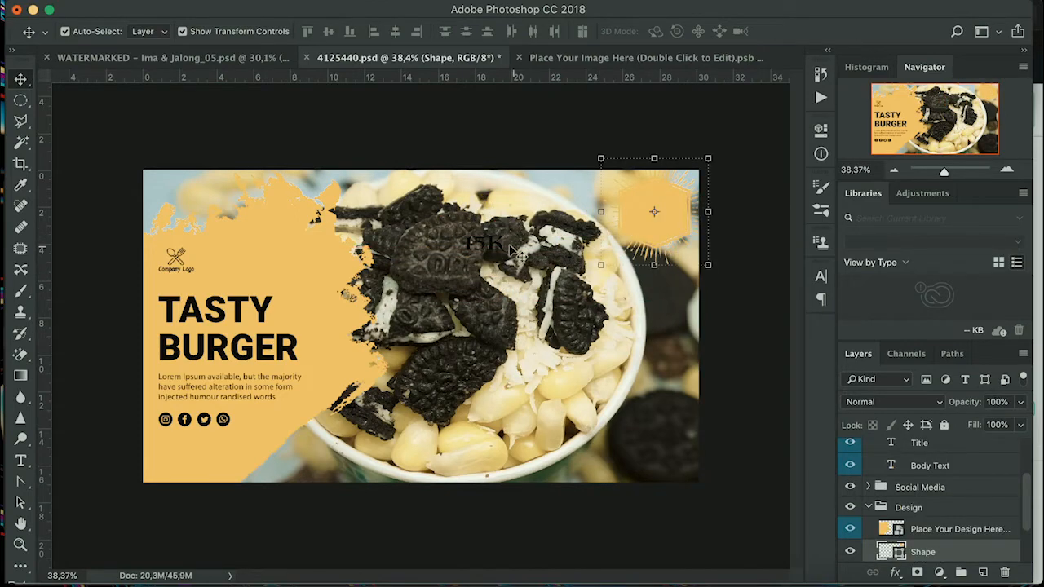
left_click(489, 247)
key("ctrl+t")
left_click_drag(490, 247, 669, 210)
key("Return")
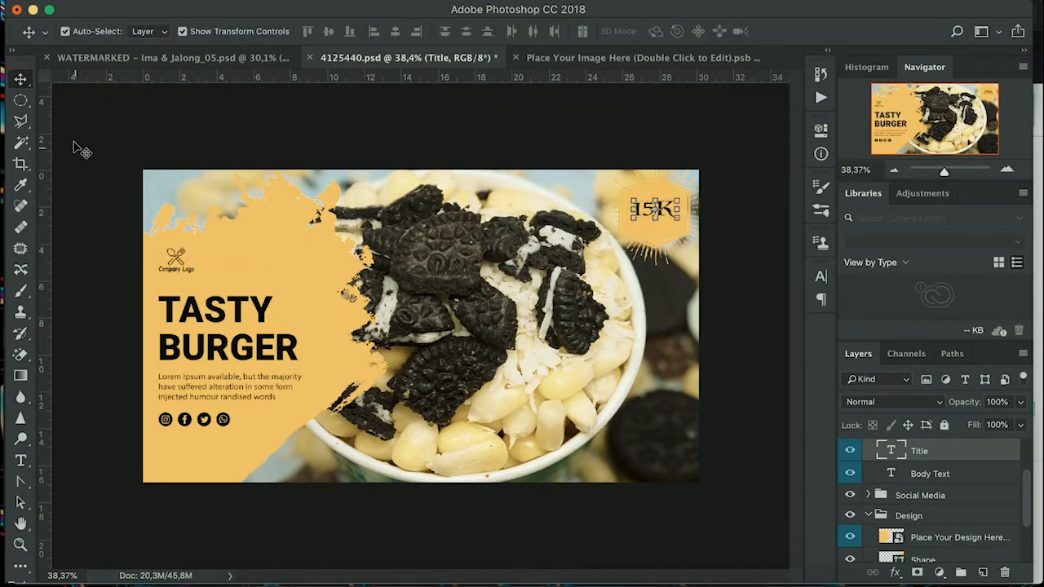
Move the orange brush shape, the body text and the TASTY BURGER title lower, keeping the body text below the social media icons.
left_click_drag(315, 310, 301, 416)
left_click(228, 390)
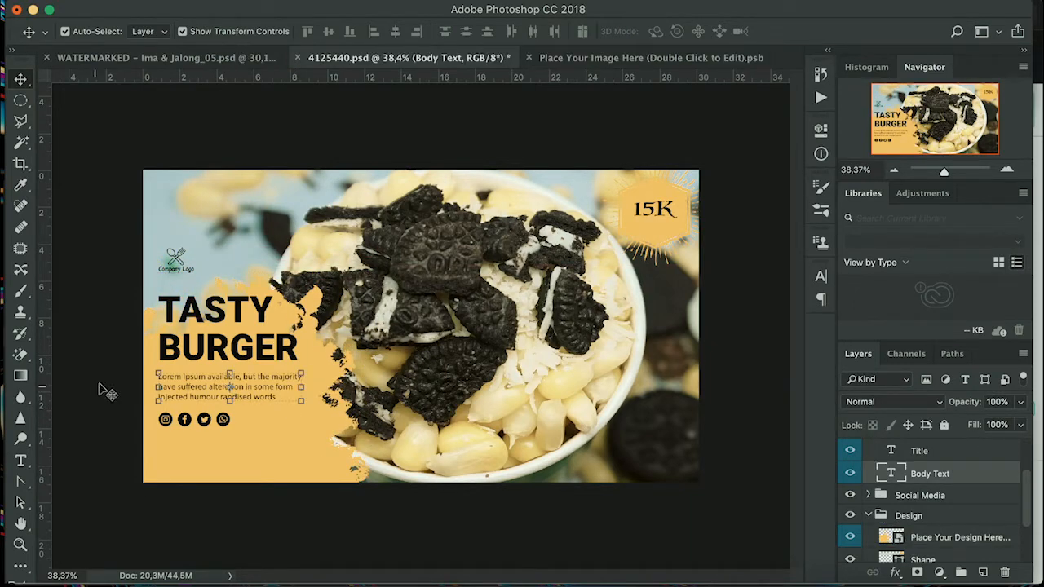
left_click_drag(269, 395, 268, 474)
left_click_drag(240, 351, 242, 393)
left_click(222, 420)
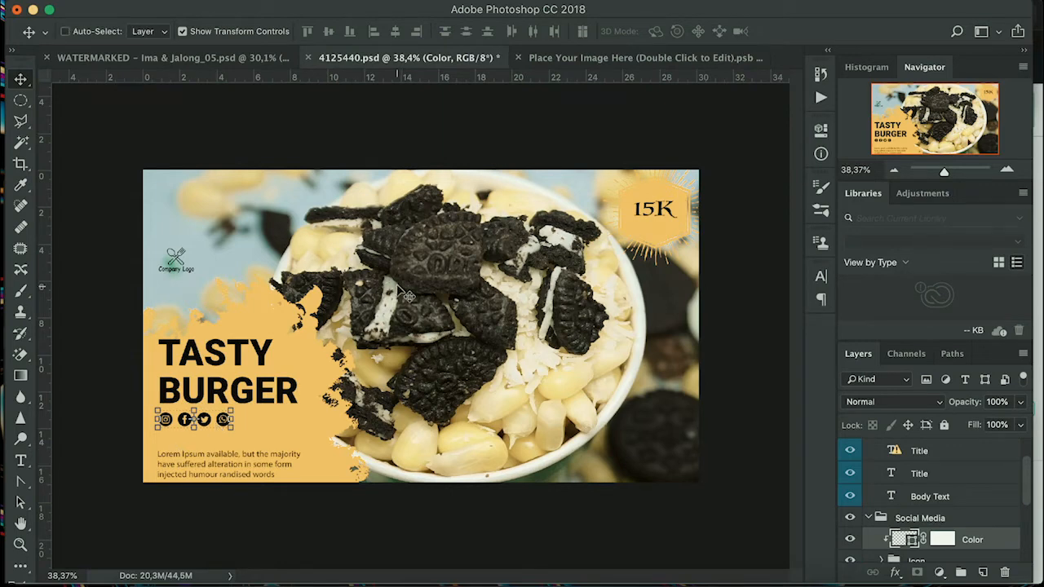
Save a JPEG copy of the banner as "food lokal pnk.jpg" on the Desktop with quality 8 and the Baseline ("Standard") format option.
key("super+shift+s")
left_click(495, 259)
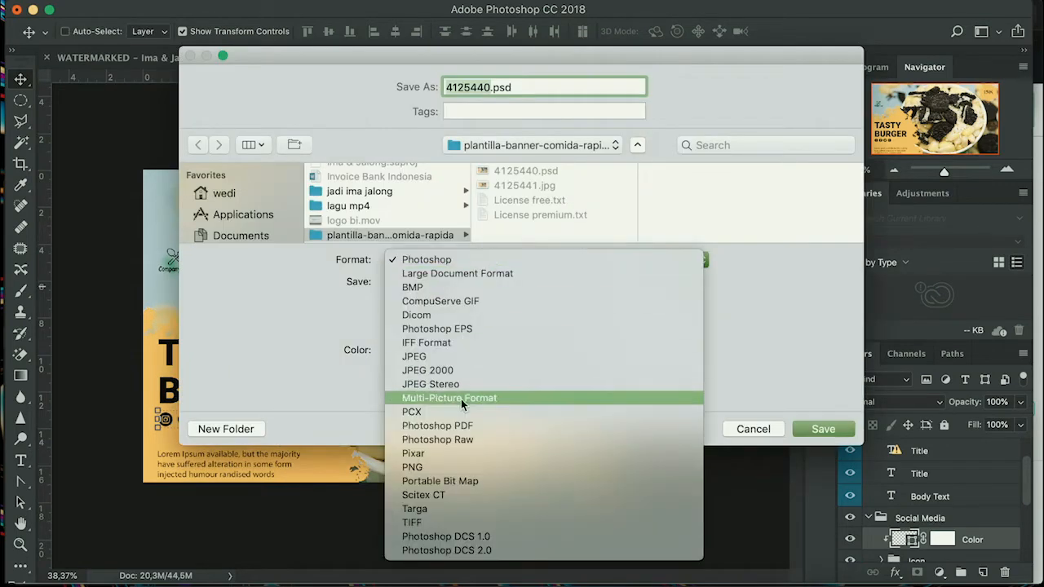
left_click(463, 359)
type("food lokas")
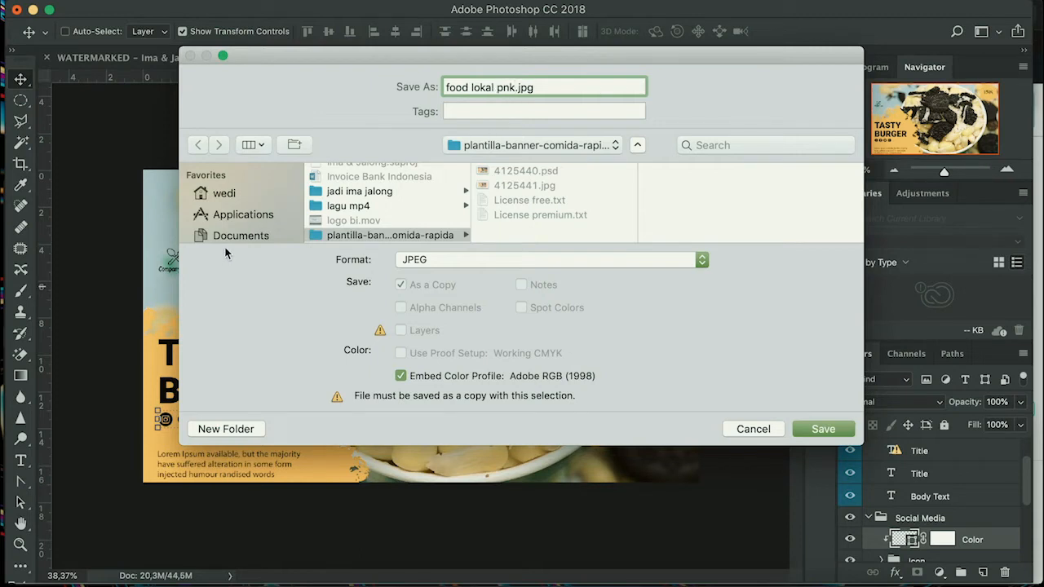
scroll(237, 212, "down", 3)
left_click(245, 178)
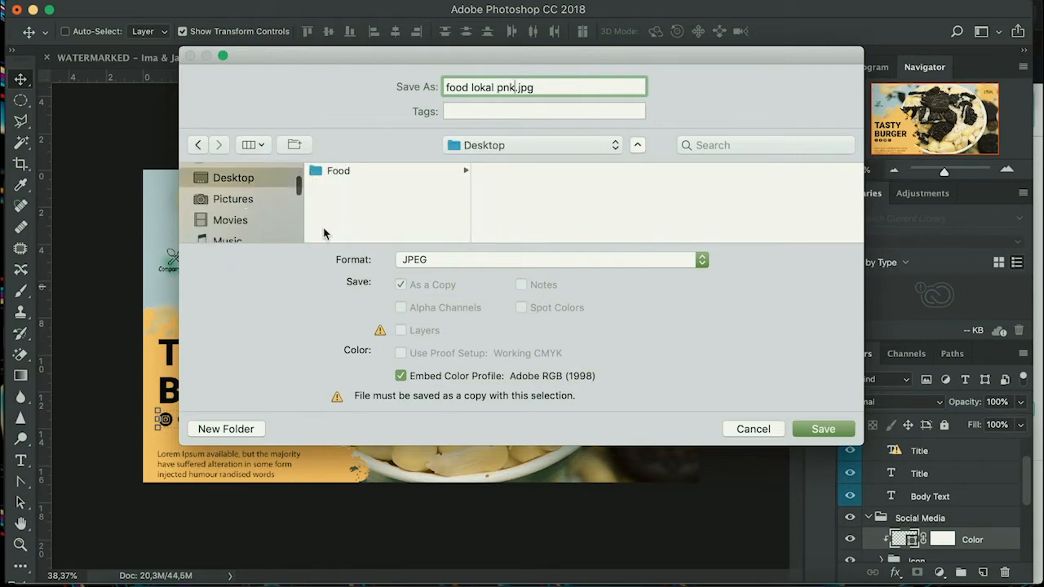
left_click(826, 430)
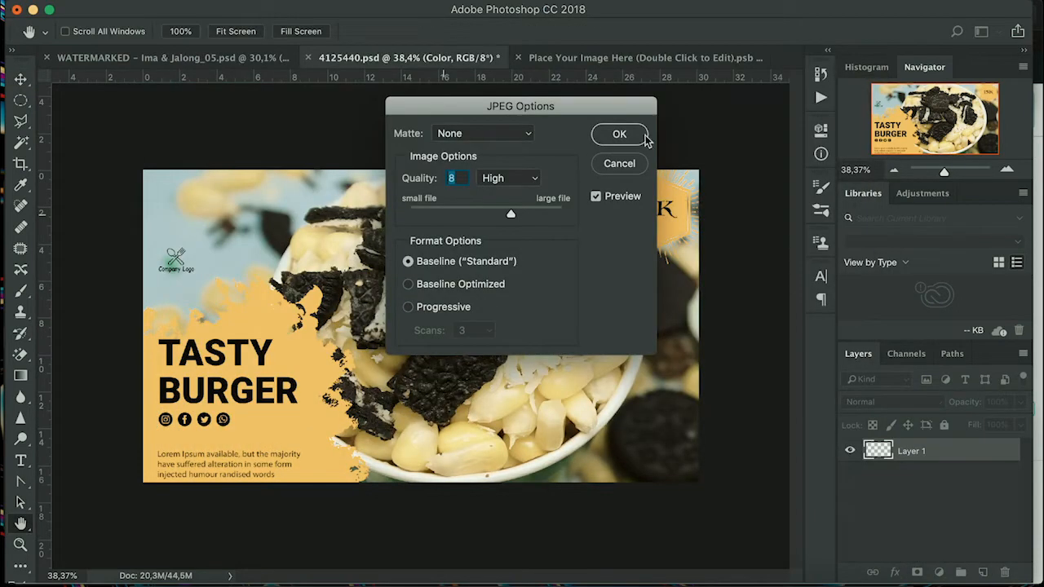
left_click(633, 136)
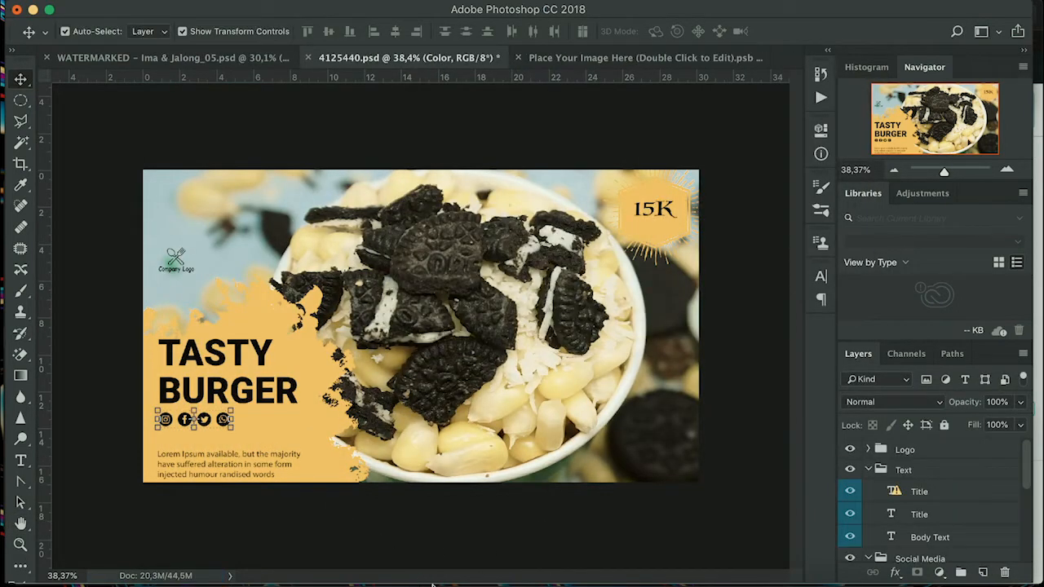